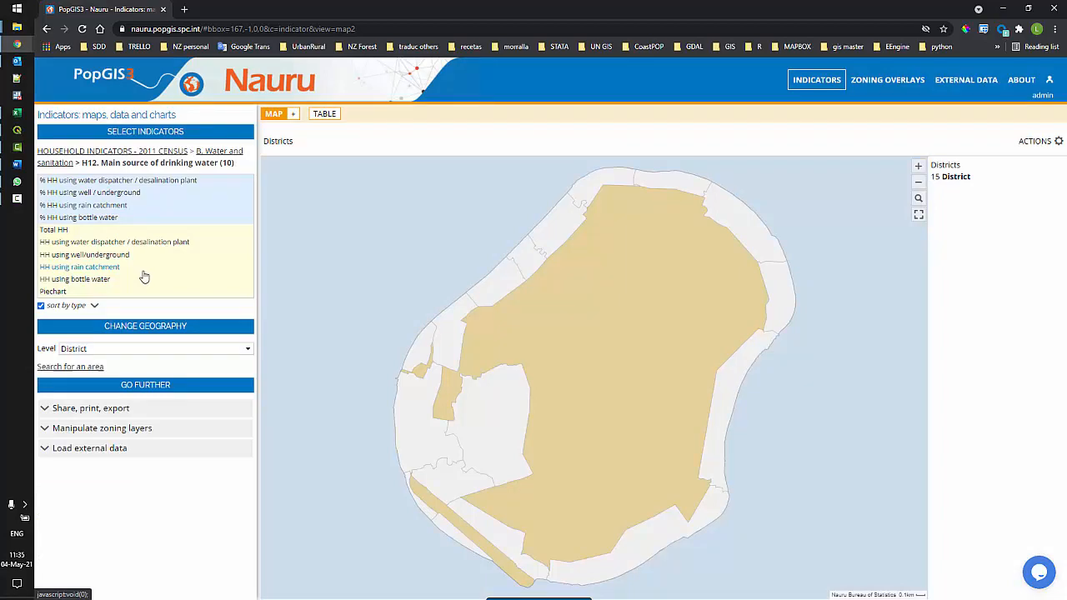
# Add the rain catchment and desalination plant drinking-water indicators and view them as a district table
pyautogui.click(117, 211)
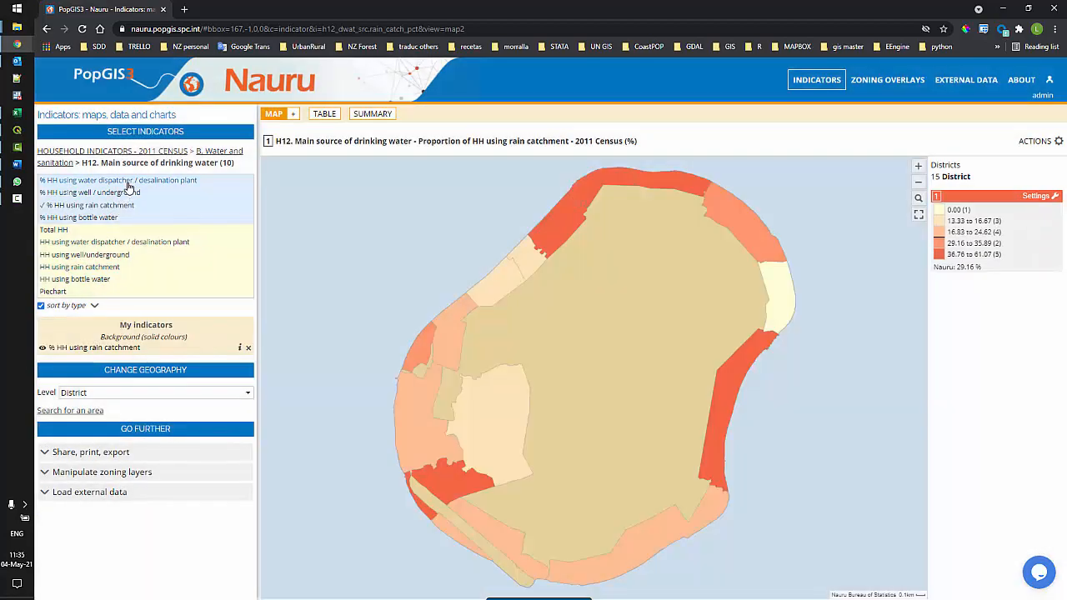
pyautogui.click(129, 181)
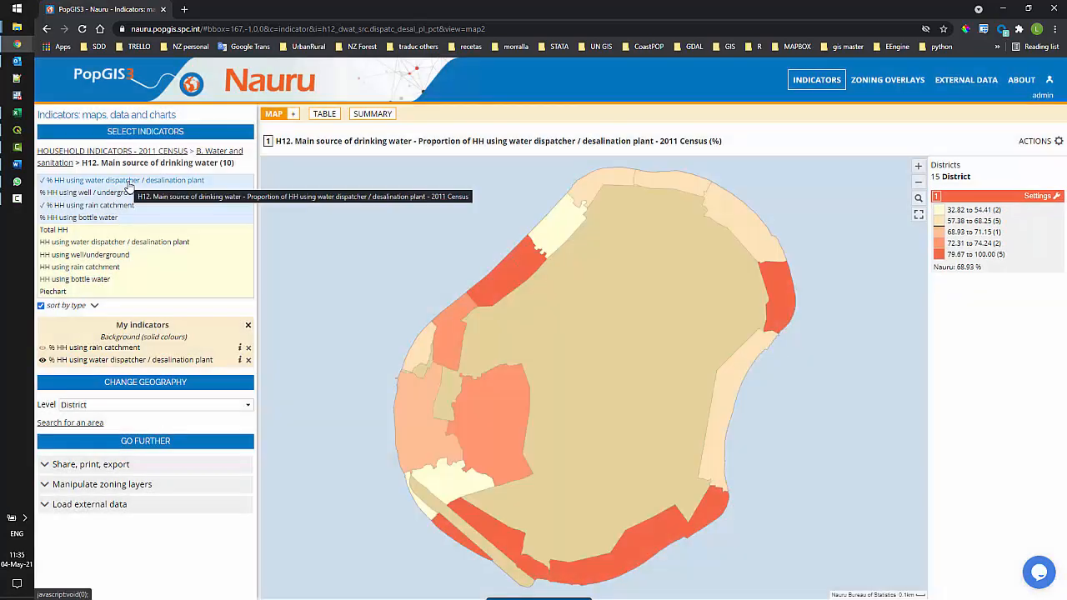
pyautogui.click(127, 349)
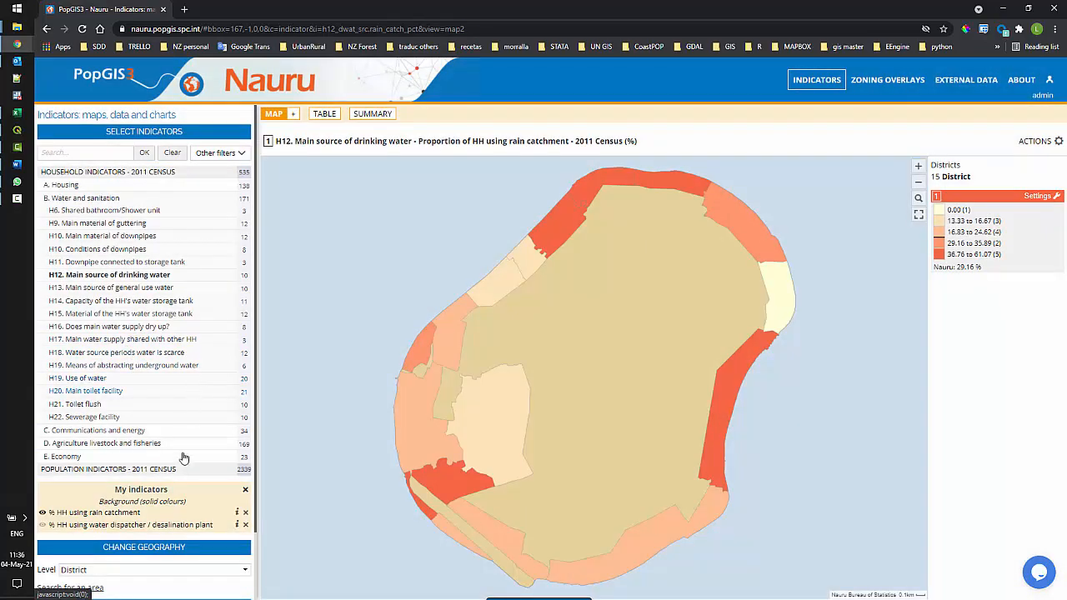
pyautogui.click(161, 526)
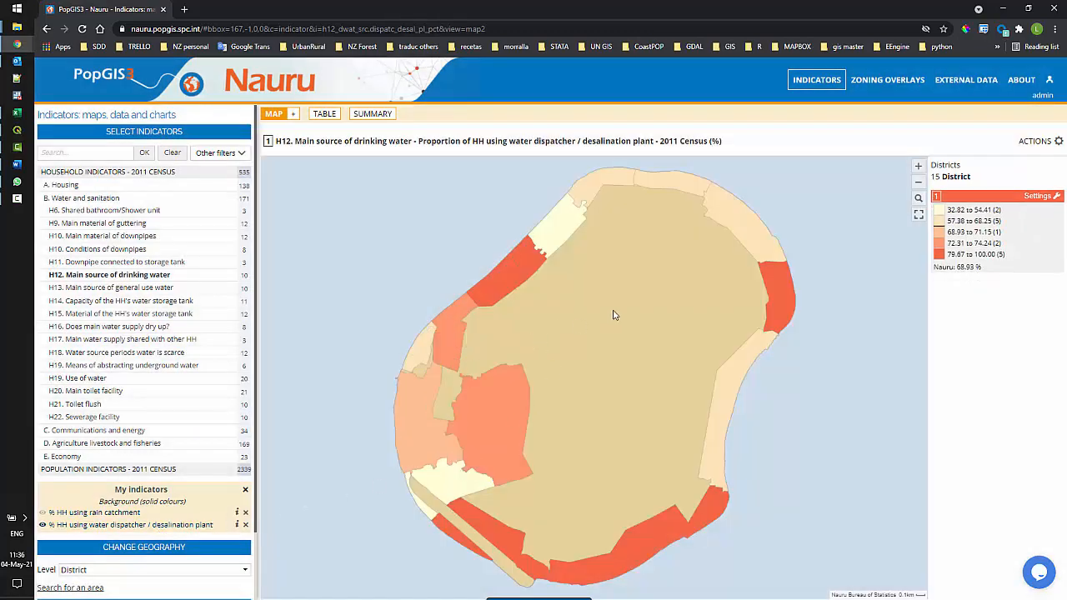
pyautogui.click(324, 117)
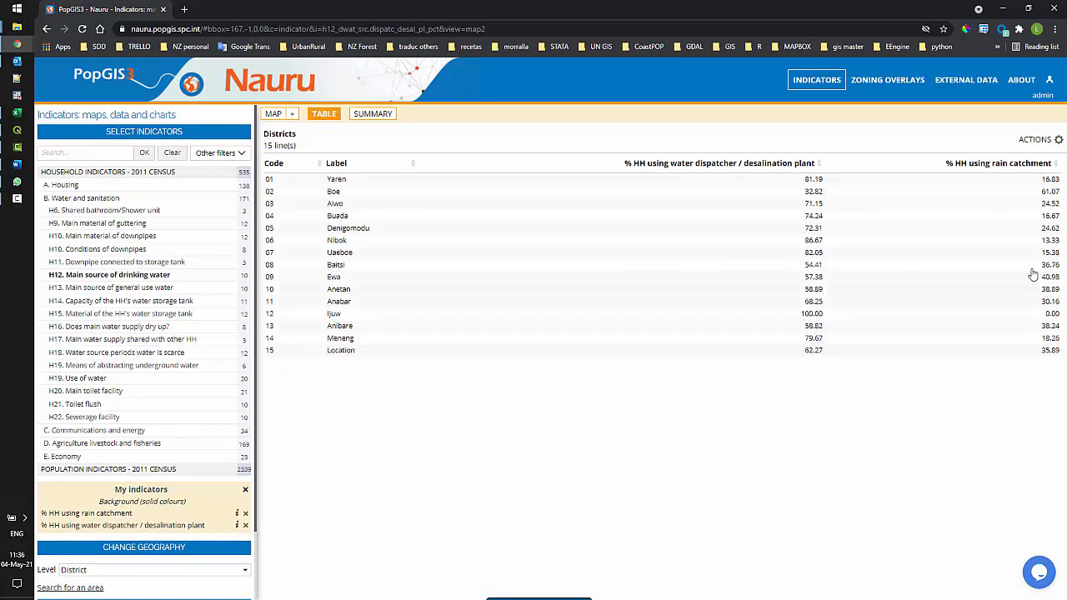
# Export the whole 15-line district table in Excel (xlsx) format
pyautogui.click(1049, 147)
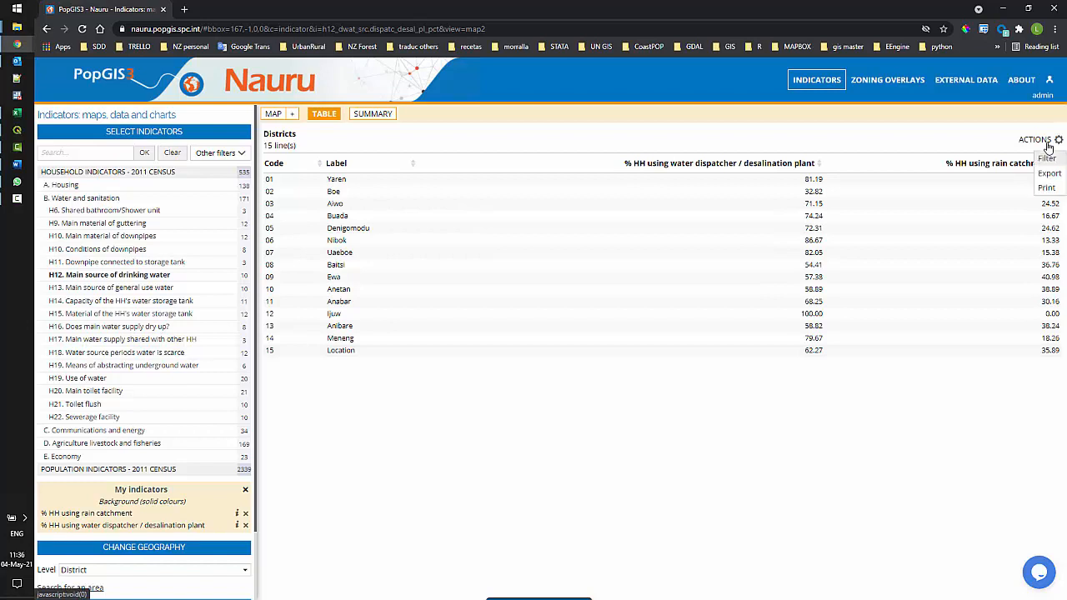
pyautogui.click(1048, 173)
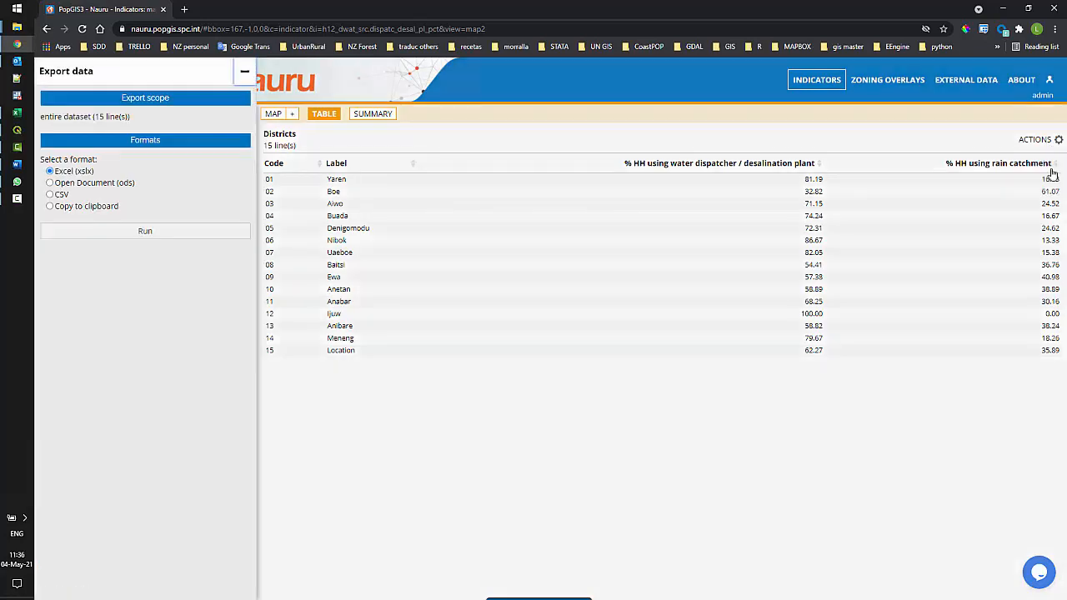
pyautogui.click(122, 232)
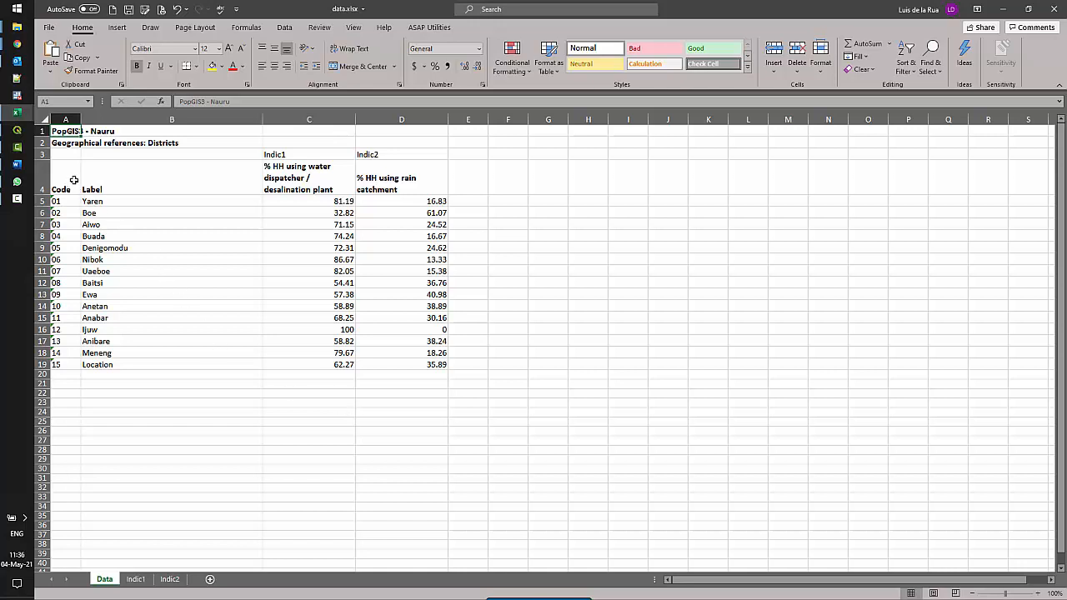
# Rename the C4 desalination plant header to per_HH_desal_plant
pyautogui.click(335, 188)
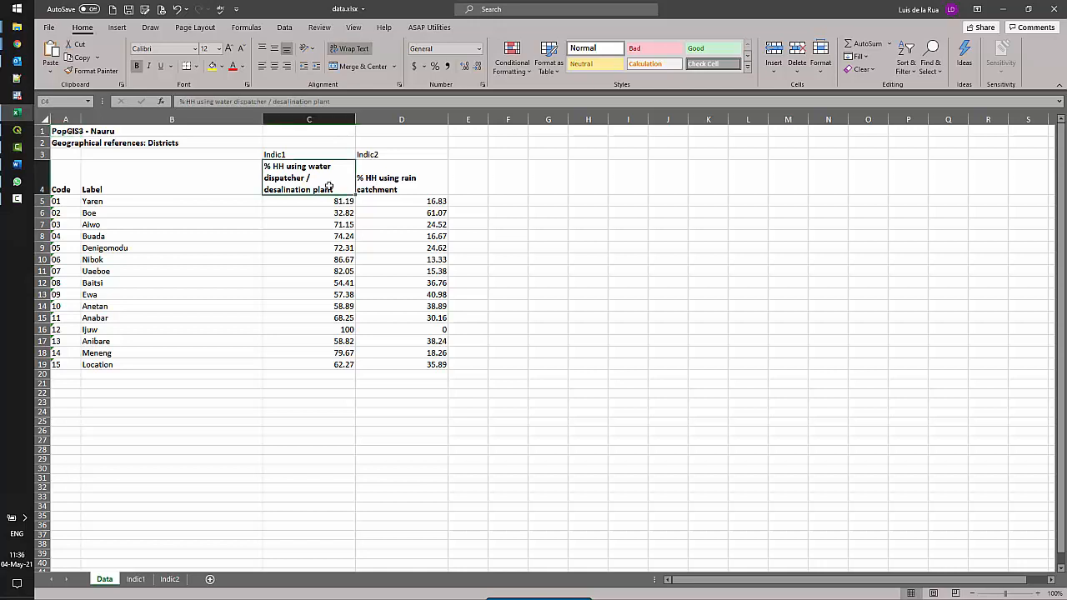
pyautogui.doubleClick(319, 182)
pyautogui.moveTo(317, 181); pyautogui.dragTo(287, 167)
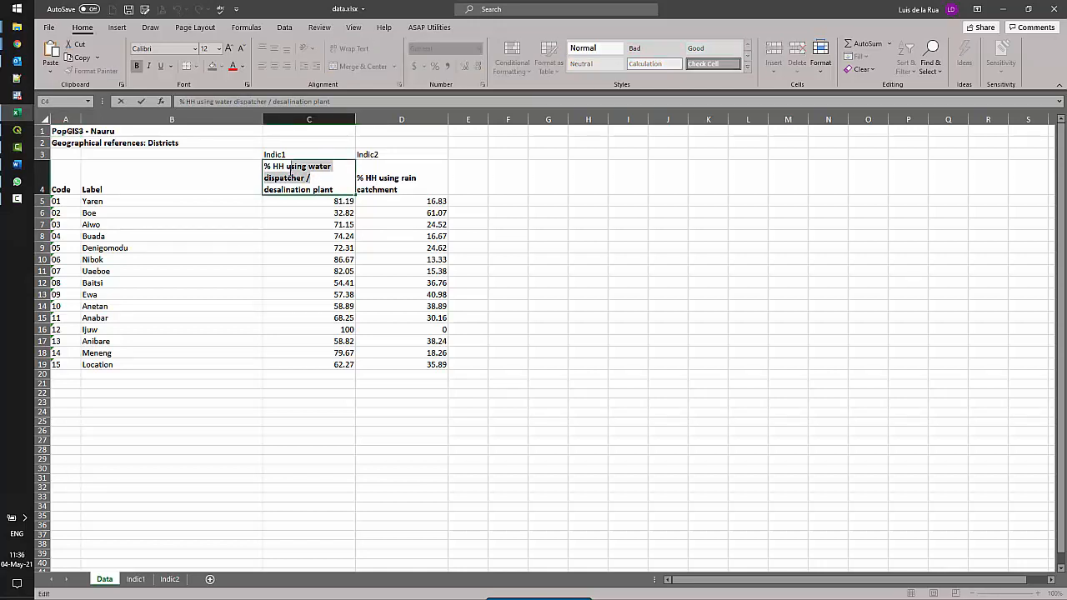
pyautogui.press('BackSpace')
pyautogui.press('BackSpace')
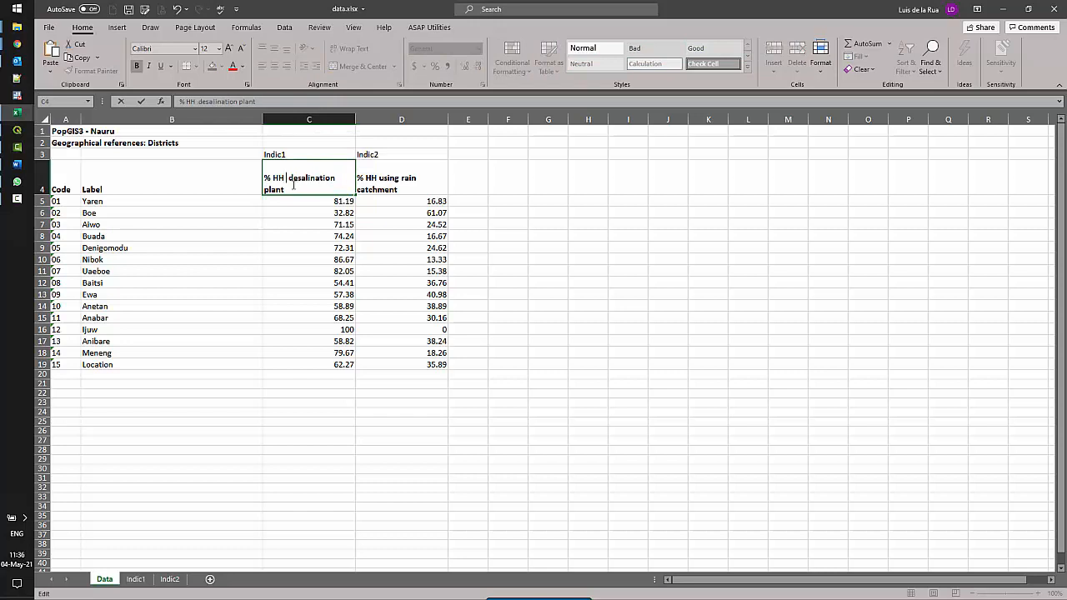
pyautogui.write('per')
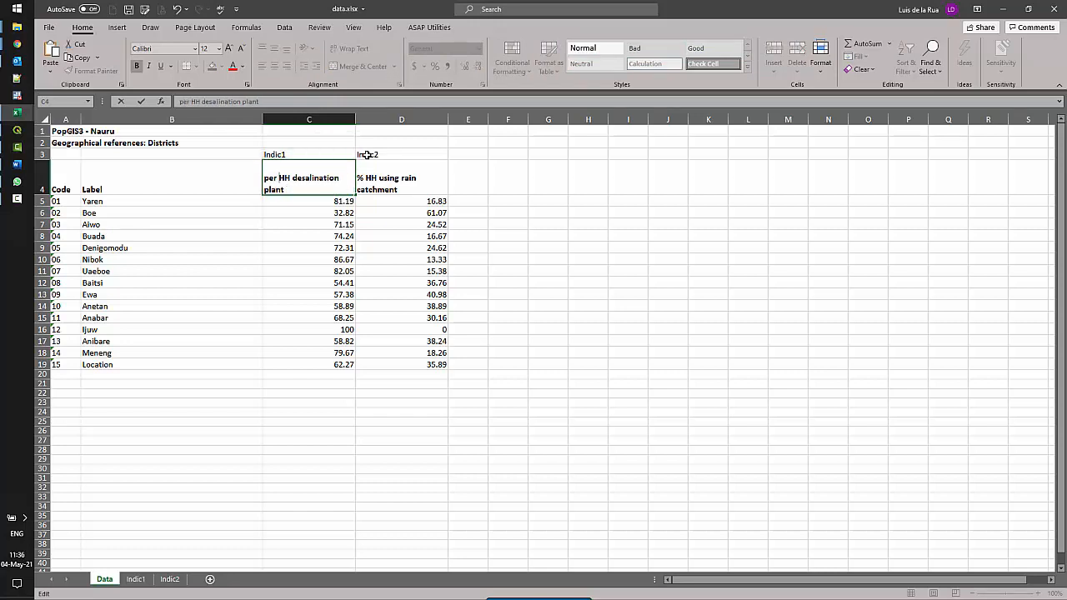
pyautogui.press('BackSpace')
pyautogui.press('BackSpace')
pyautogui.press('BackSpace')
pyautogui.press('BackSpace')
pyautogui.press('BackSpace')
pyautogui.press('BackSpace')
pyautogui.press('BackSpace')
pyautogui.press('BackSpace')
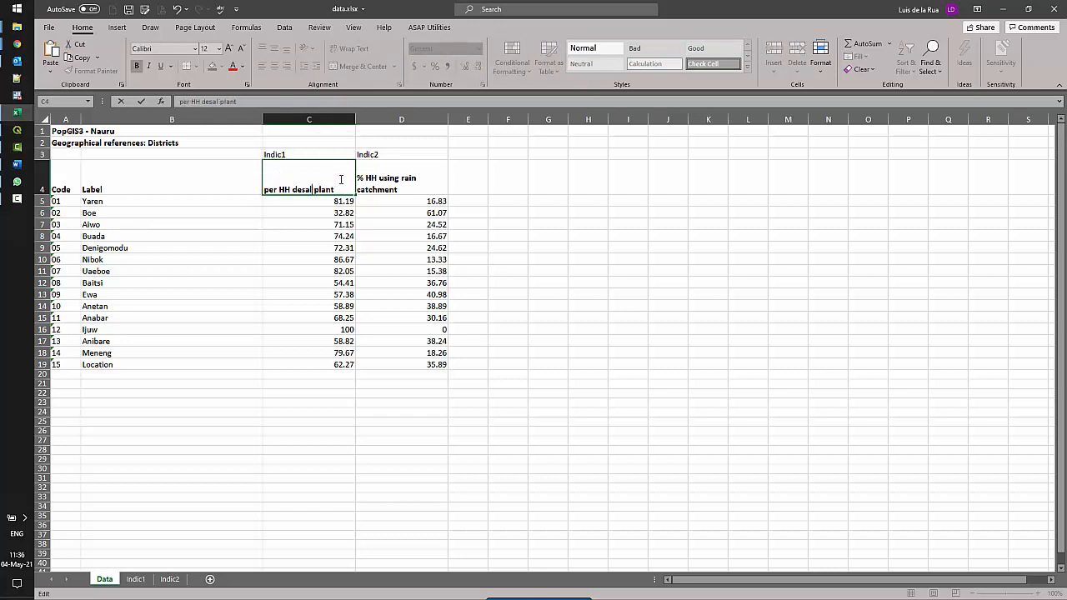
pyautogui.write('_')
pyautogui.press('BackSpace')
pyautogui.write('_')
pyautogui.press('Delete')
pyautogui.write('_')
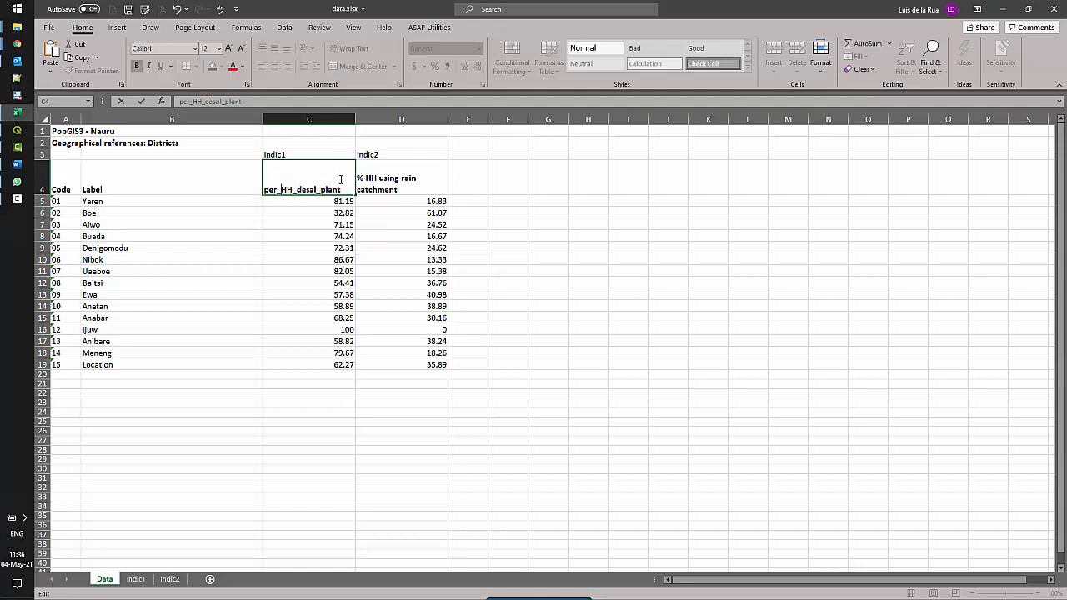
# Rename the D4 rain catchment header to per_HH_rain
pyautogui.click(408, 190)
pyautogui.write('peer')
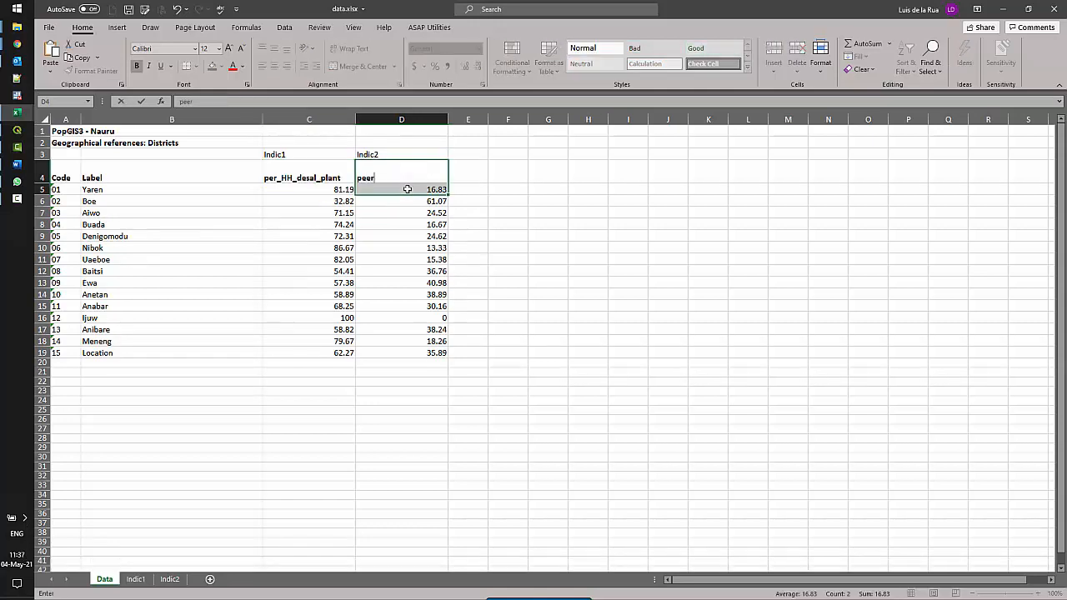
pyautogui.write('_HH_rain')
pyautogui.click(45, 154)
# Delete title rows 1–3 so the header row reads Code, Label, per_HH_desal_plant, per_HH_rain
pyautogui.moveTo(47, 147); pyautogui.dragTo(46, 132)
pyautogui.rightClick(48, 133)
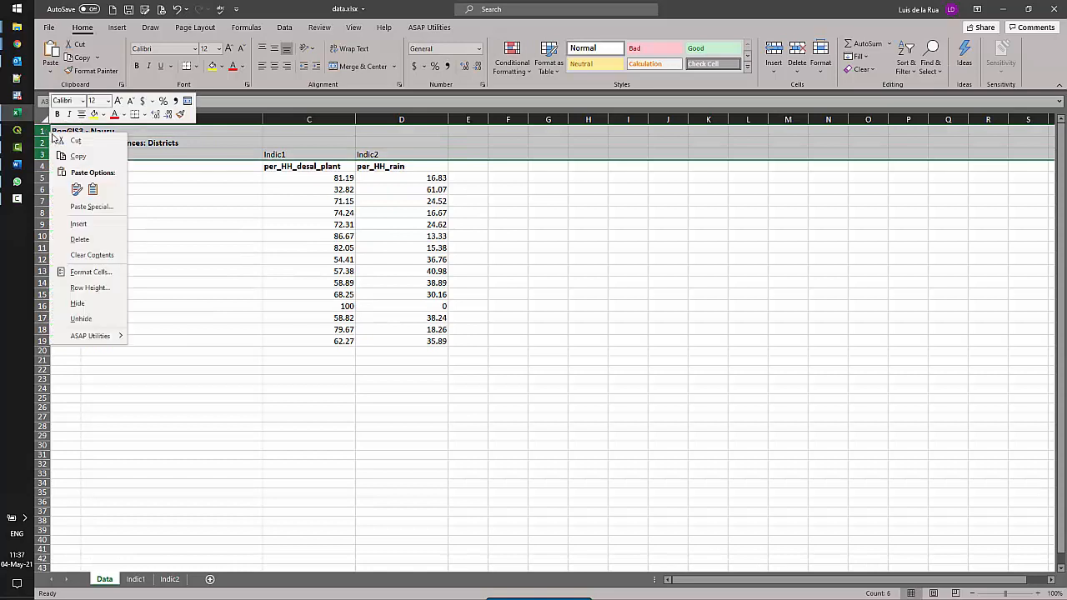
pyautogui.click(80, 240)
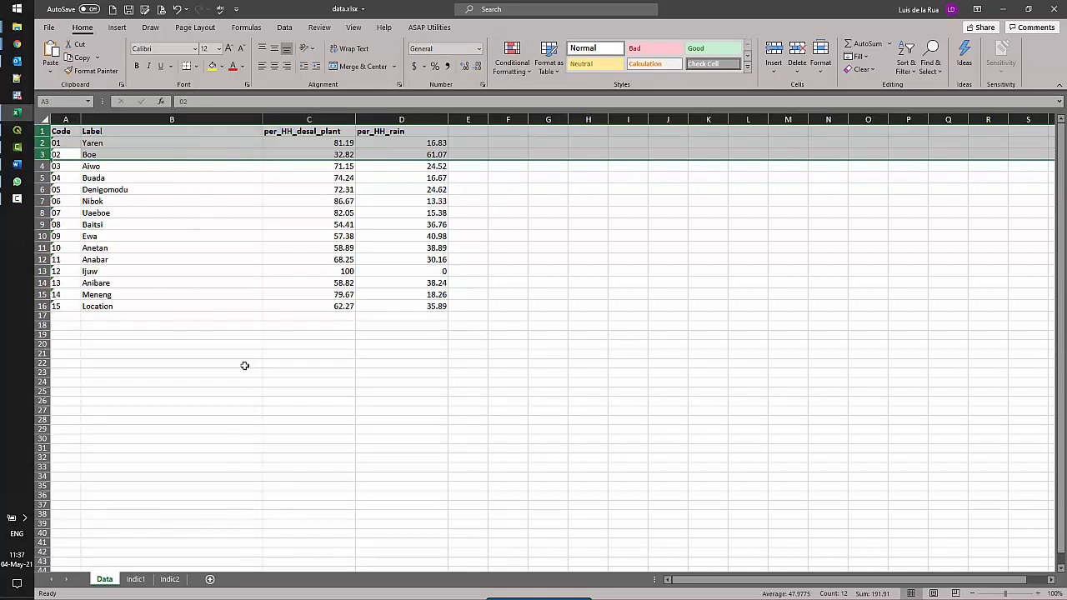
pyautogui.click(245, 367)
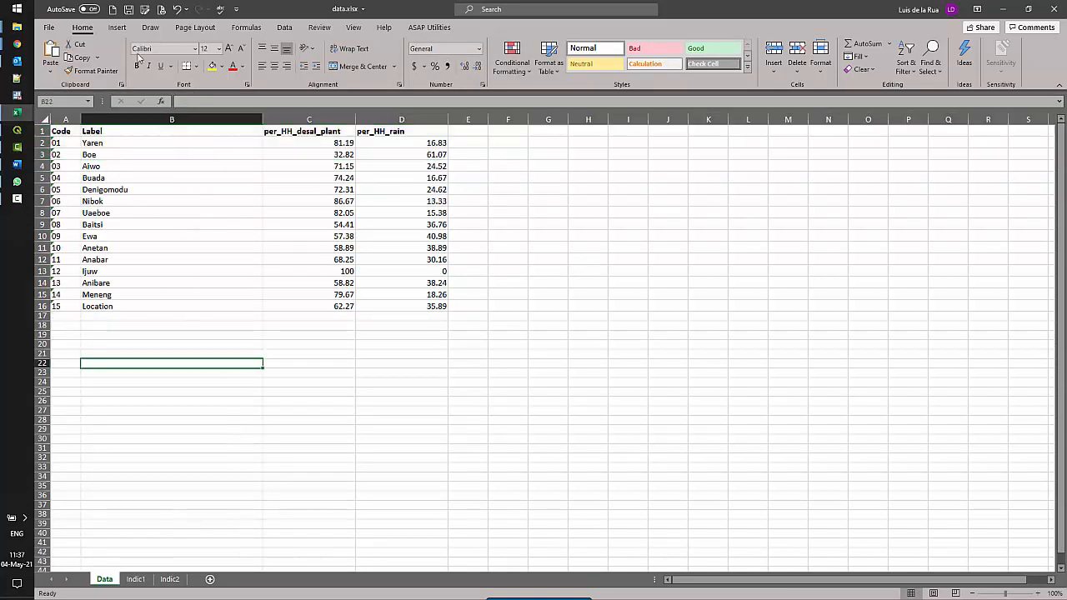
pyautogui.click(144, 10)
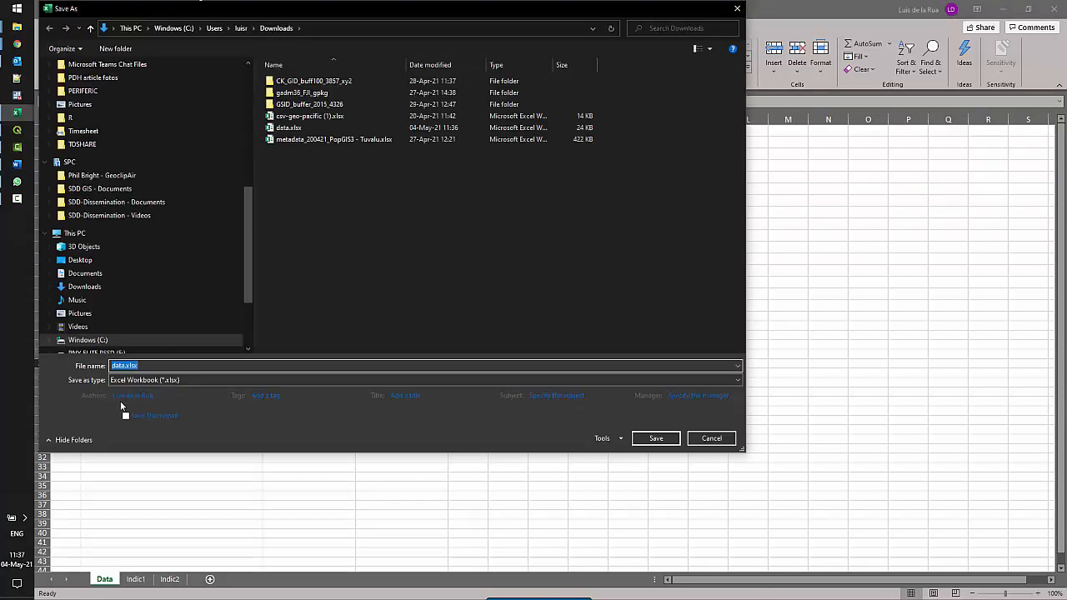
# Save the workbook to Downloads as NauruWater.csv in CSV (MS-DOS) format
pyautogui.click(125, 366)
pyautogui.press('BackSpace')
pyautogui.press('BackSpace')
pyautogui.press('BackSpace')
pyautogui.press('BackSpace')
pyautogui.write('Nauru')
pyautogui.click(142, 379)
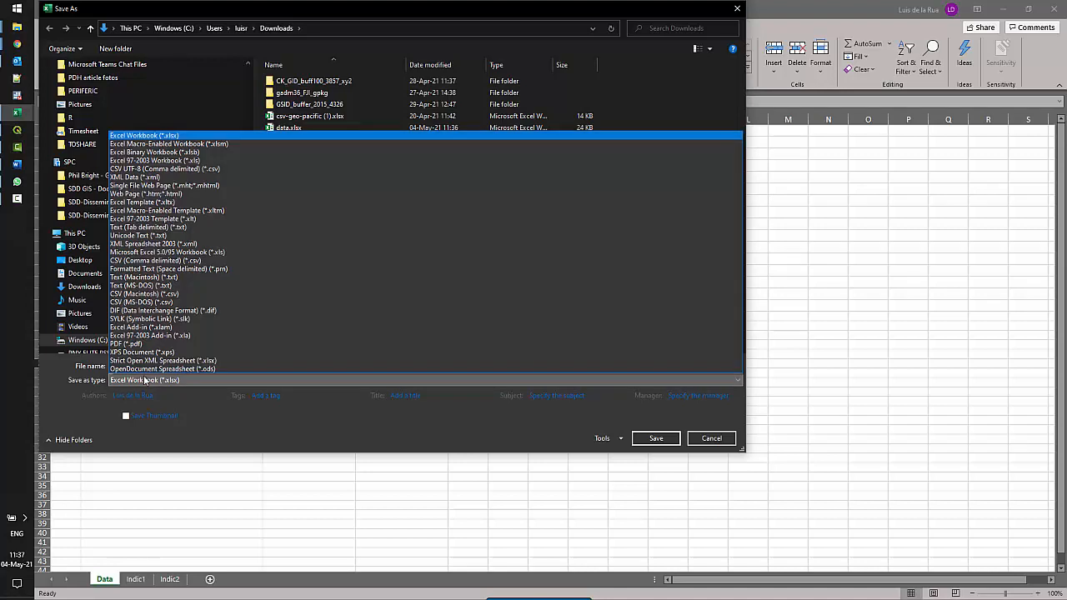
pyautogui.click(148, 303)
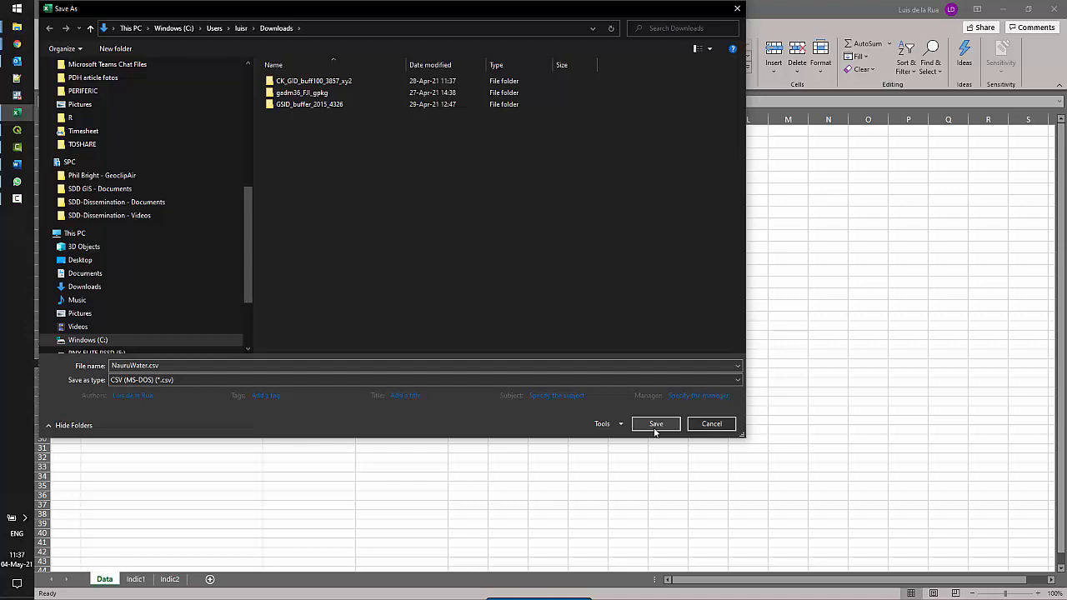
pyautogui.click(656, 425)
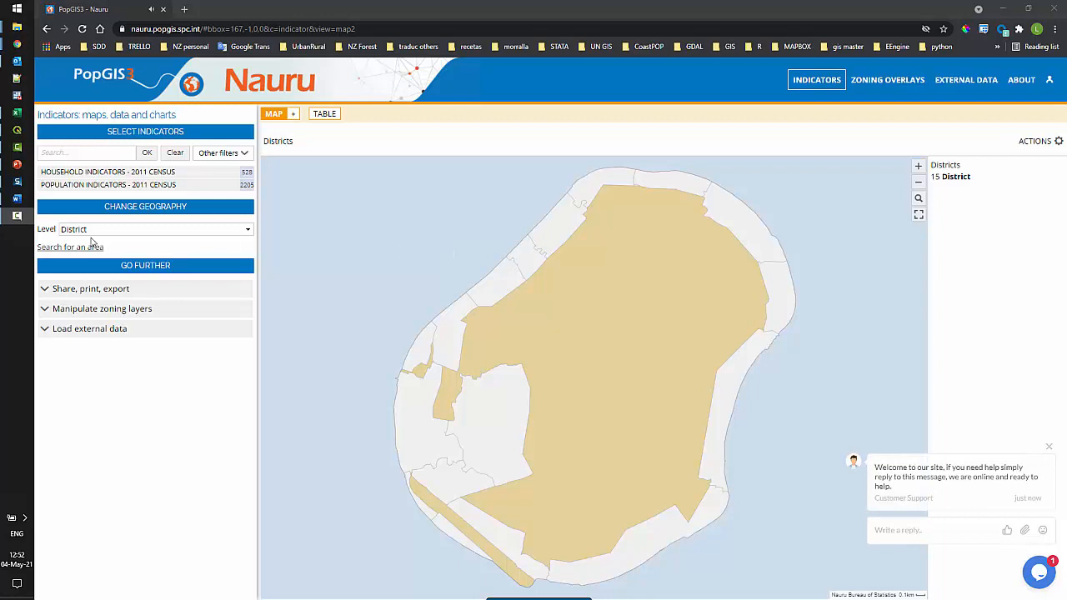
# Go from ABOUT > Other back to the PopGIS3 home page and open Downloadable Datasets and Shapefiles
pyautogui.click(1026, 81)
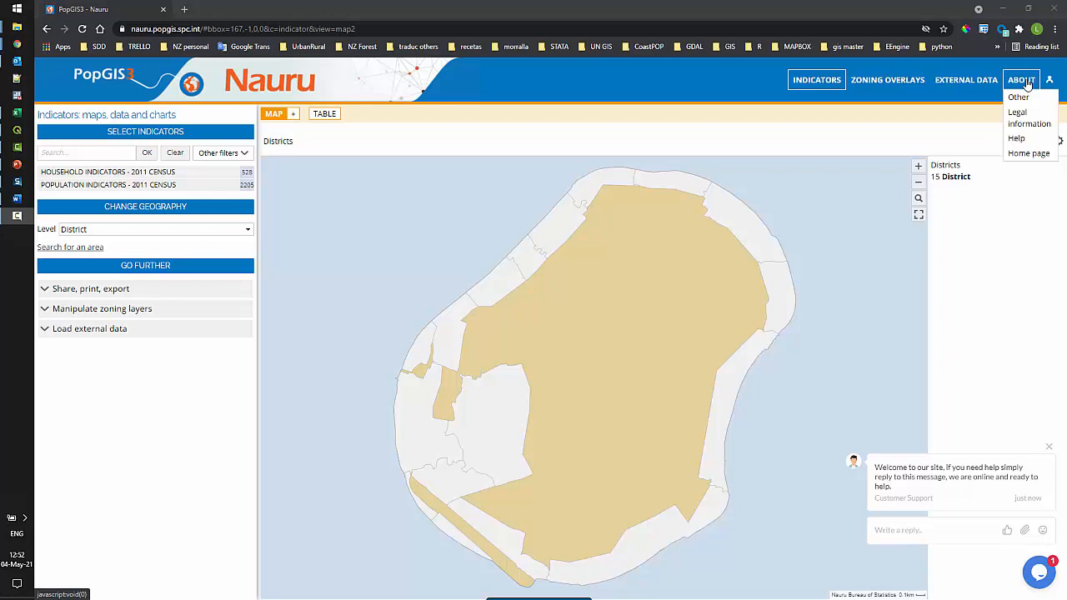
pyautogui.click(1018, 99)
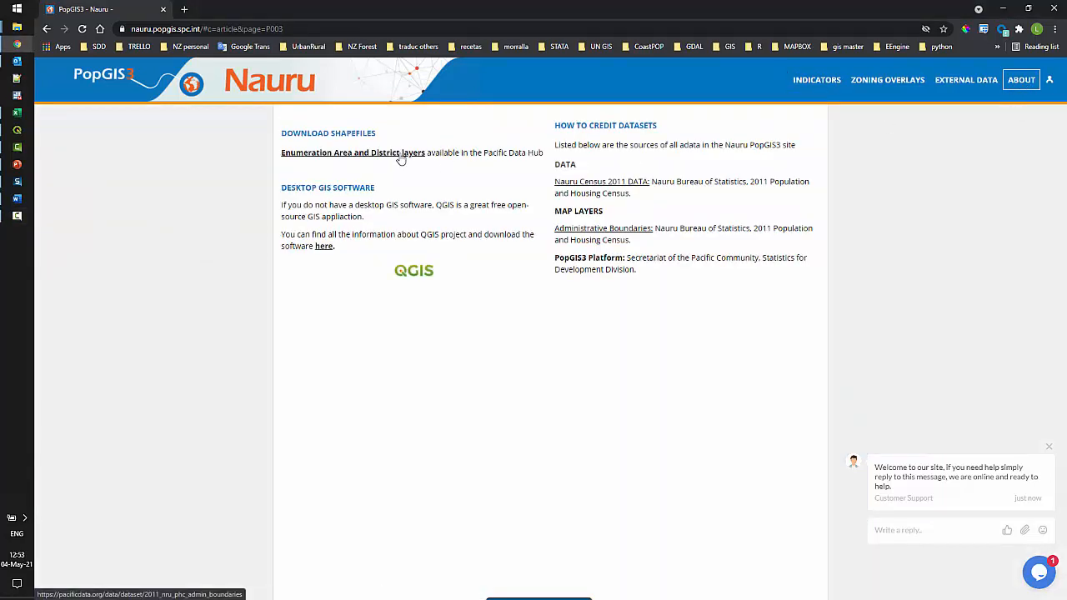
pyautogui.click(813, 86)
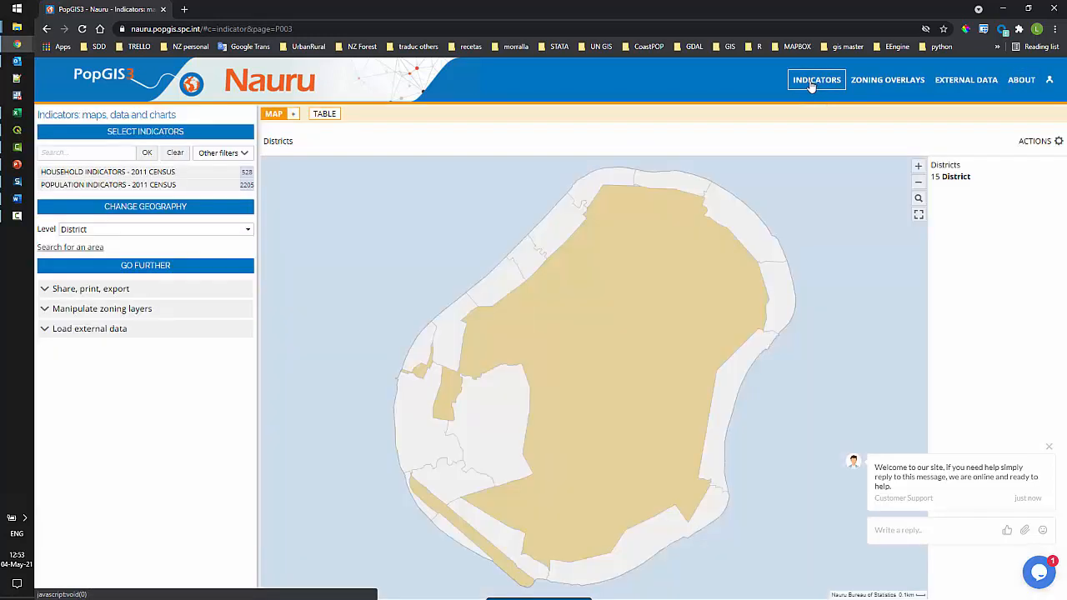
pyautogui.click(106, 76)
pyautogui.scroll(-4, 161, 224)
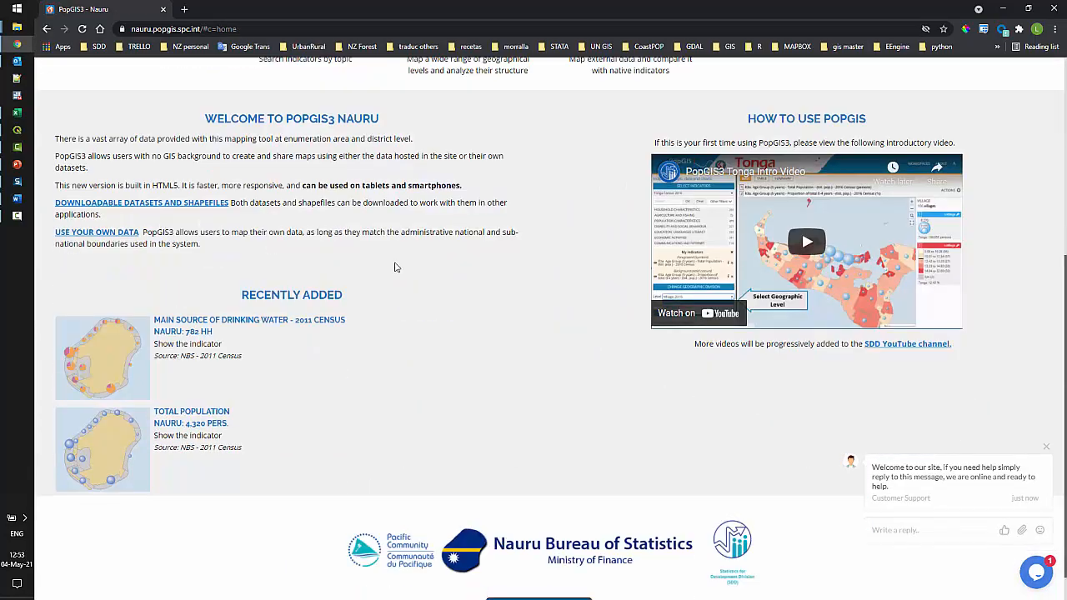
pyautogui.click(190, 207)
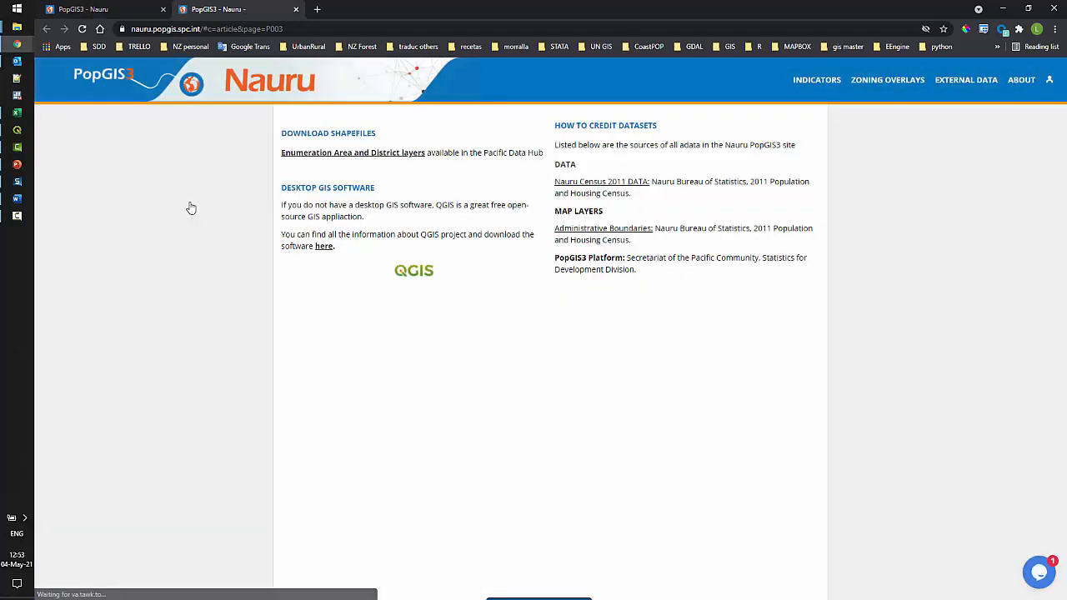
# Download the 2011_PHC_NRU_District_4326 GeoJSON (383.51 KB) from the 2011 census boundaries dataset
pyautogui.click(392, 160)
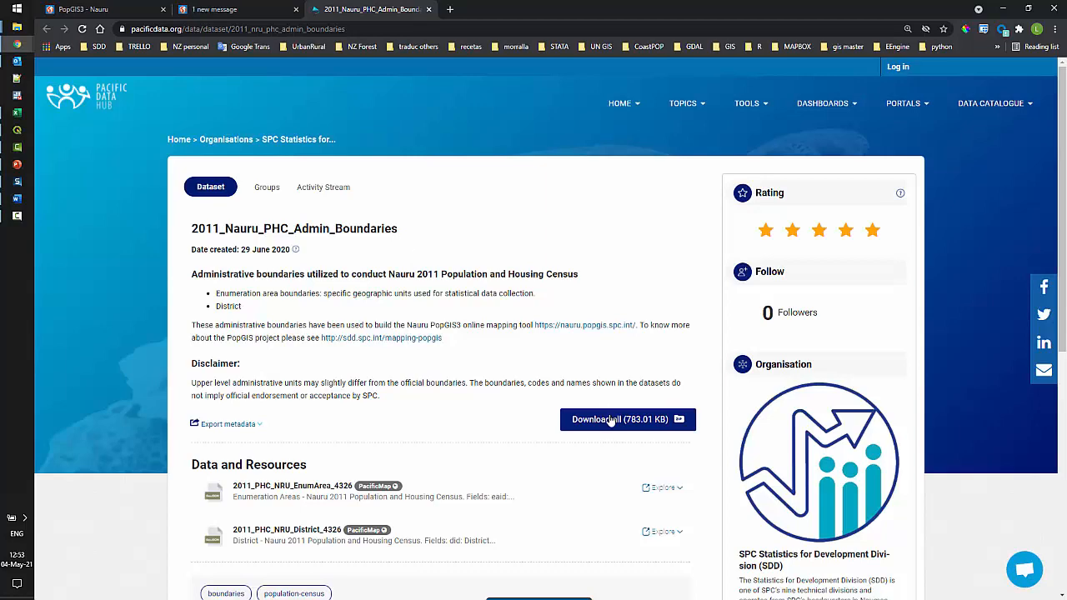
pyautogui.scroll(-1, 611, 420)
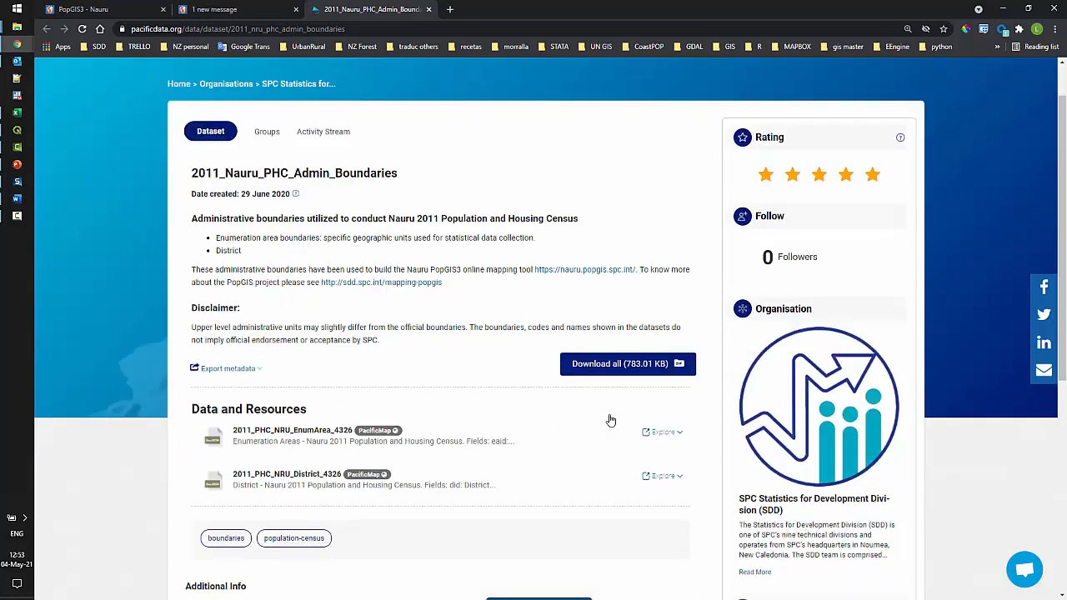
pyautogui.click(321, 477)
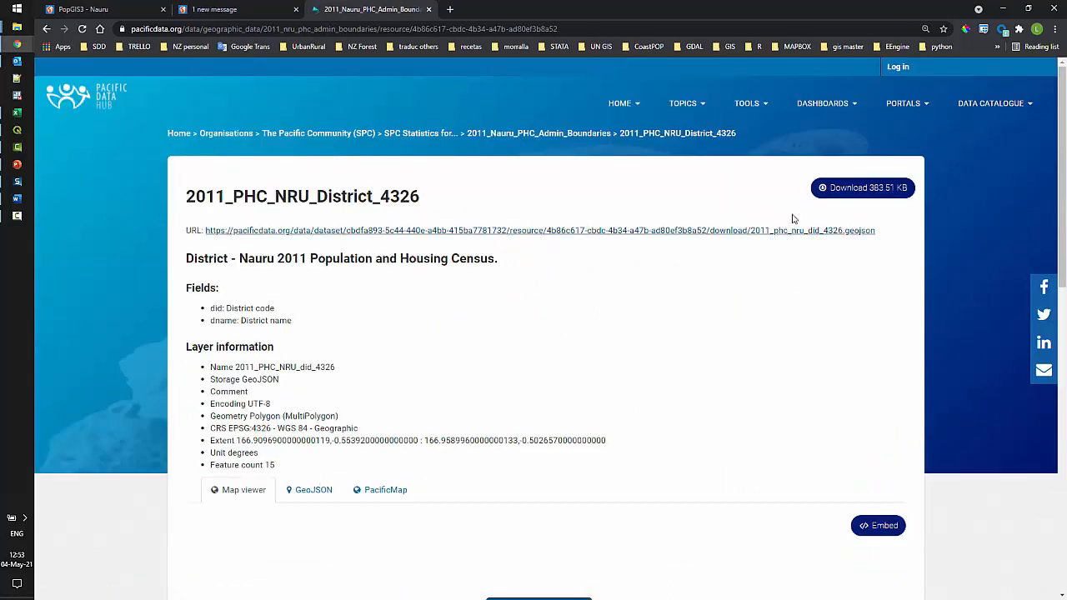
pyautogui.click(840, 193)
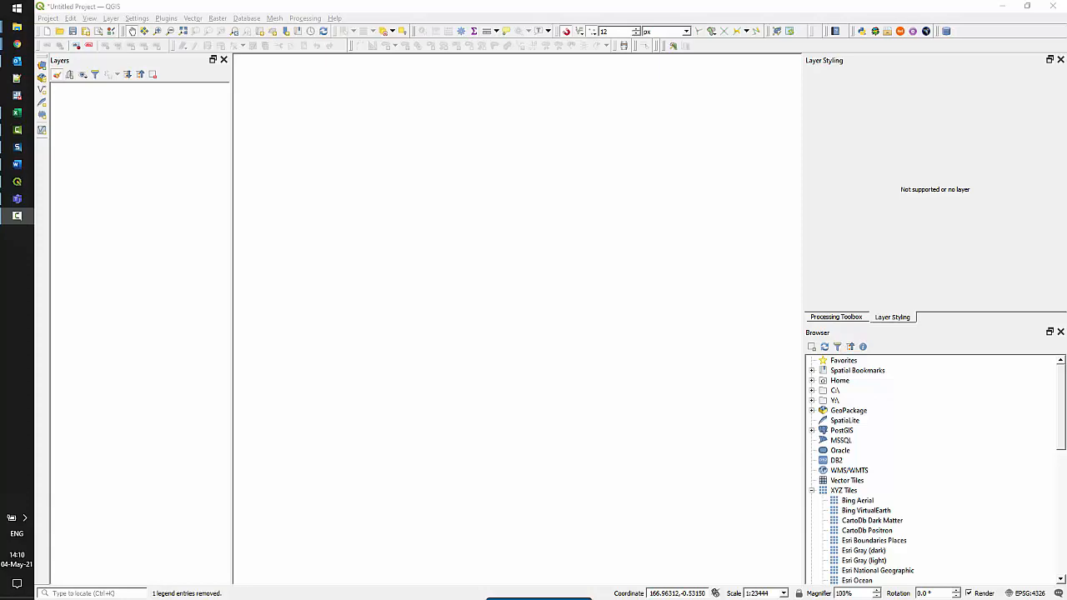
# Drag 2011_PHC_NRU_District_4326 from File Explorer onto the QGIS map to load Nauru's 15 districts
pyautogui.hotkey('alt', 'Tab')
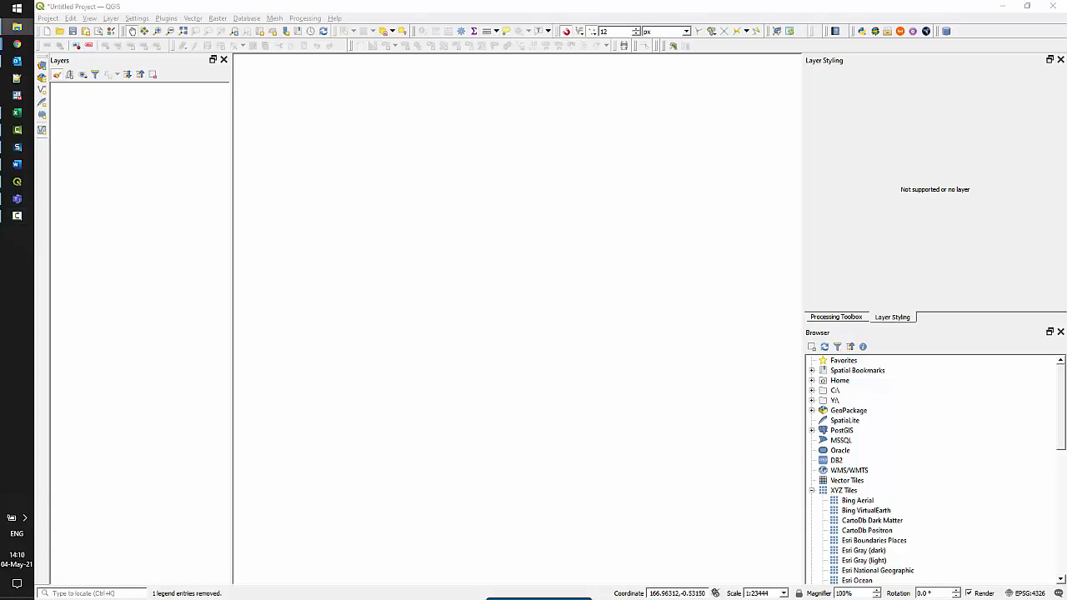
pyautogui.moveTo(561, 175); pyautogui.dragTo(521, 171)
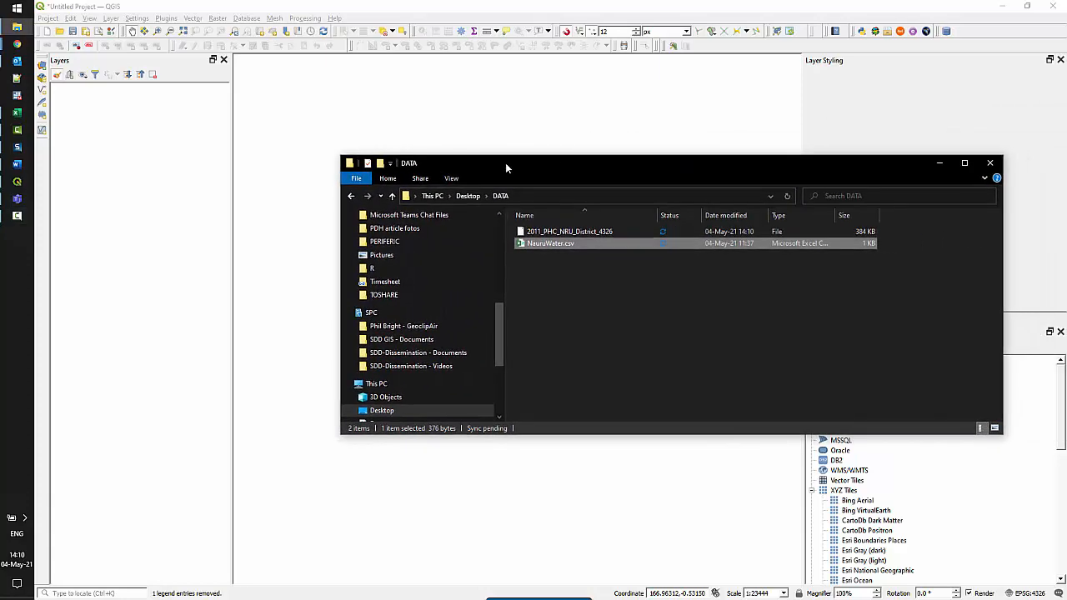
pyautogui.click(552, 232)
pyautogui.moveTo(552, 232); pyautogui.dragTo(333, 124)
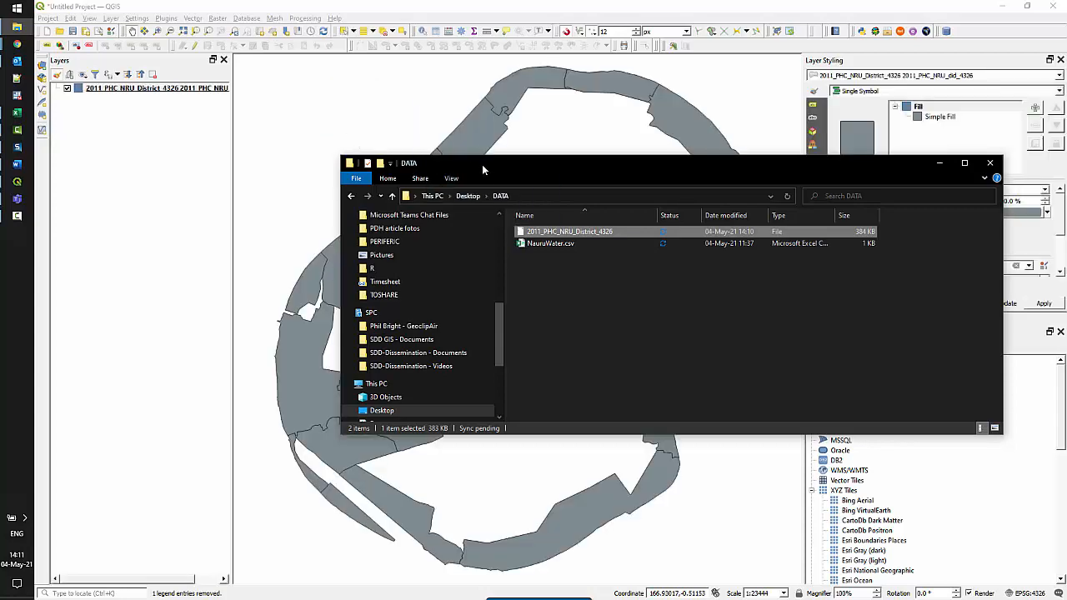
pyautogui.moveTo(484, 170); pyautogui.dragTo(1066, 167)
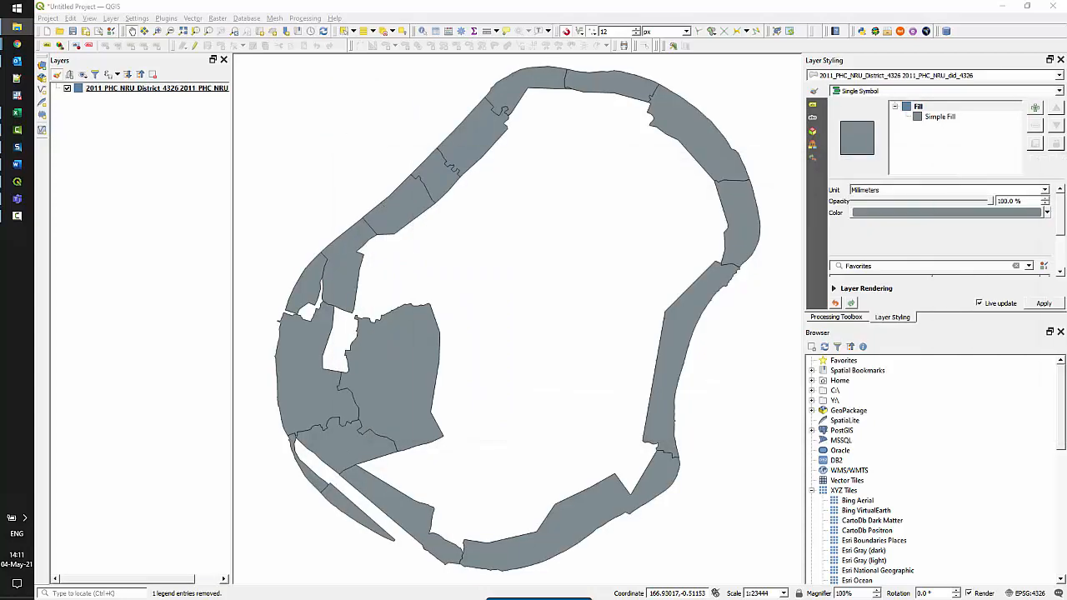
# Check the district layer's attribute table for its did and d_name fields
pyautogui.rightClick(128, 87)
pyautogui.click(191, 203)
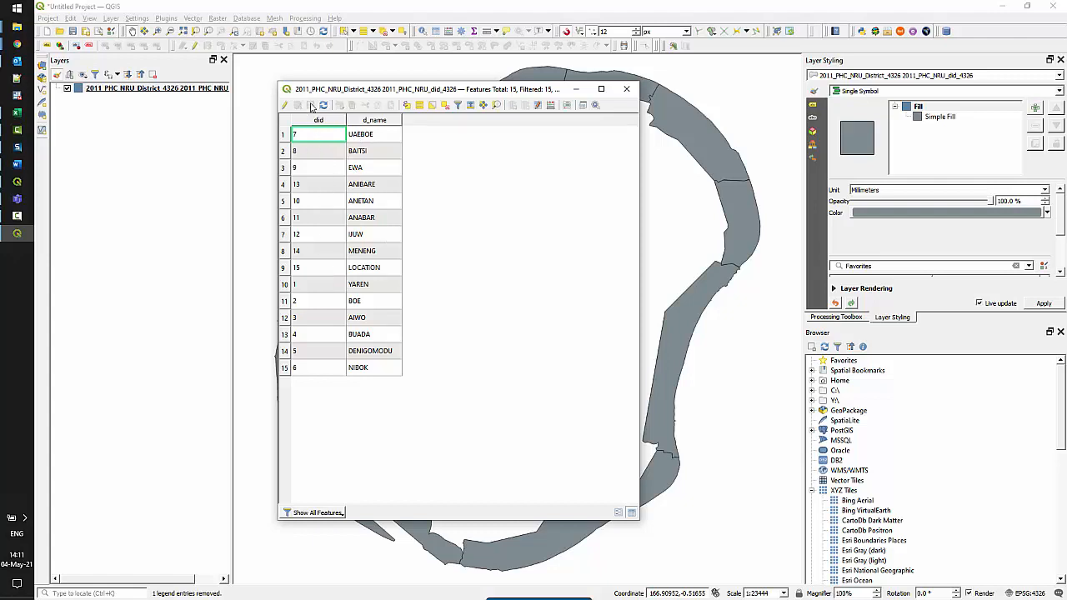
pyautogui.click(626, 90)
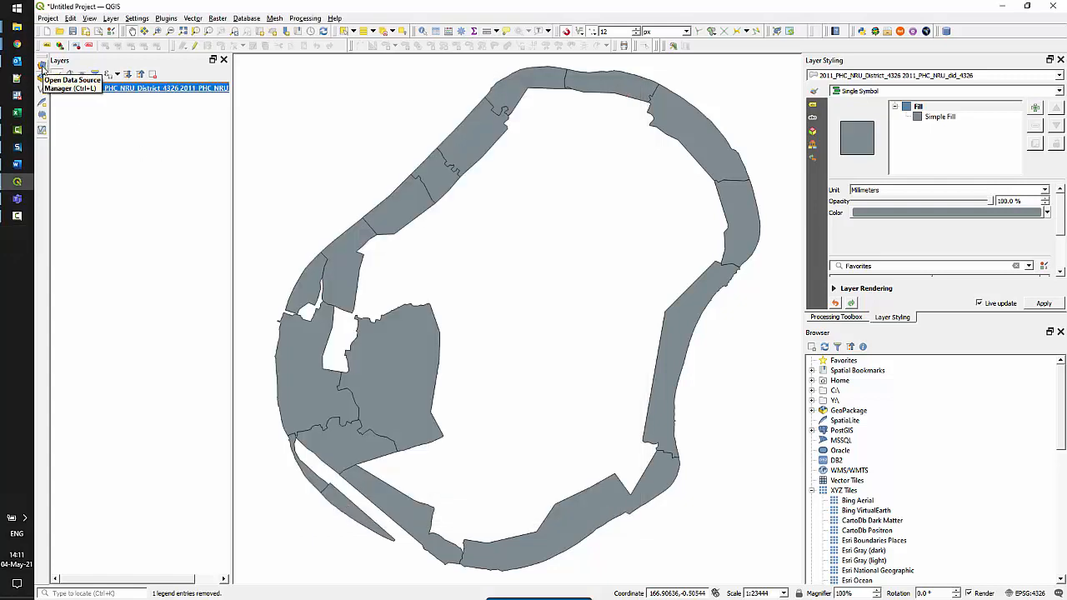
pyautogui.click(42, 67)
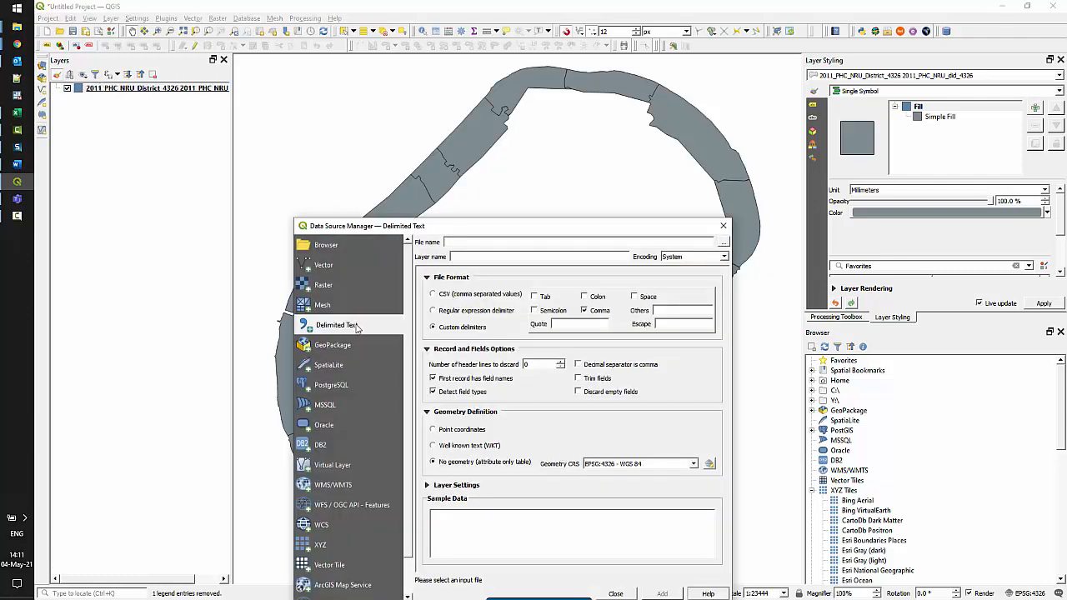
# Select NauruWater.csv as a no-geometry delimited text source and review its sample columns
pyautogui.click(723, 242)
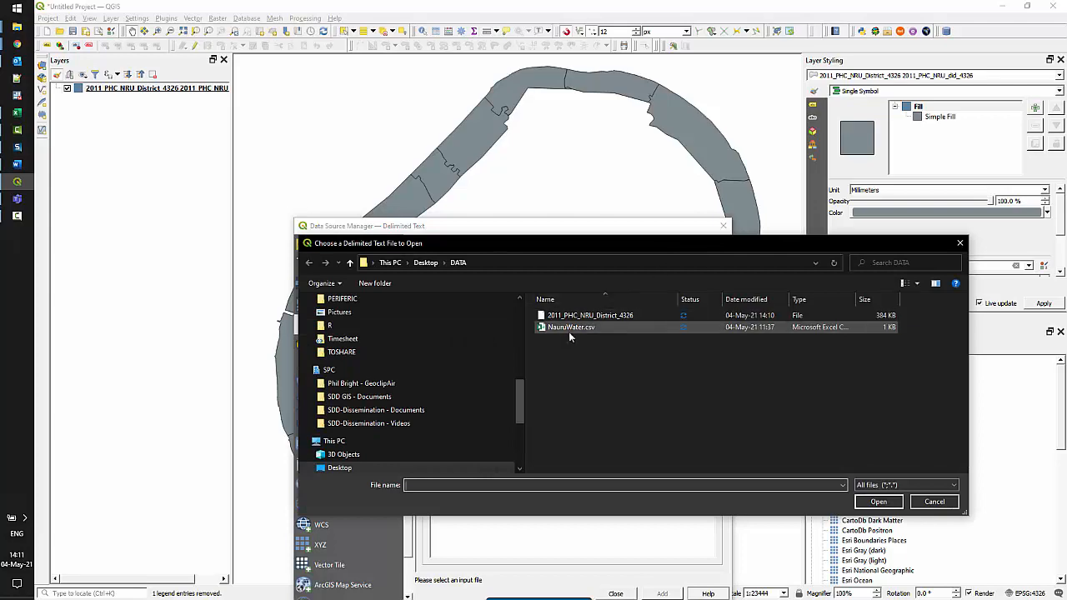
pyautogui.doubleClick(570, 328)
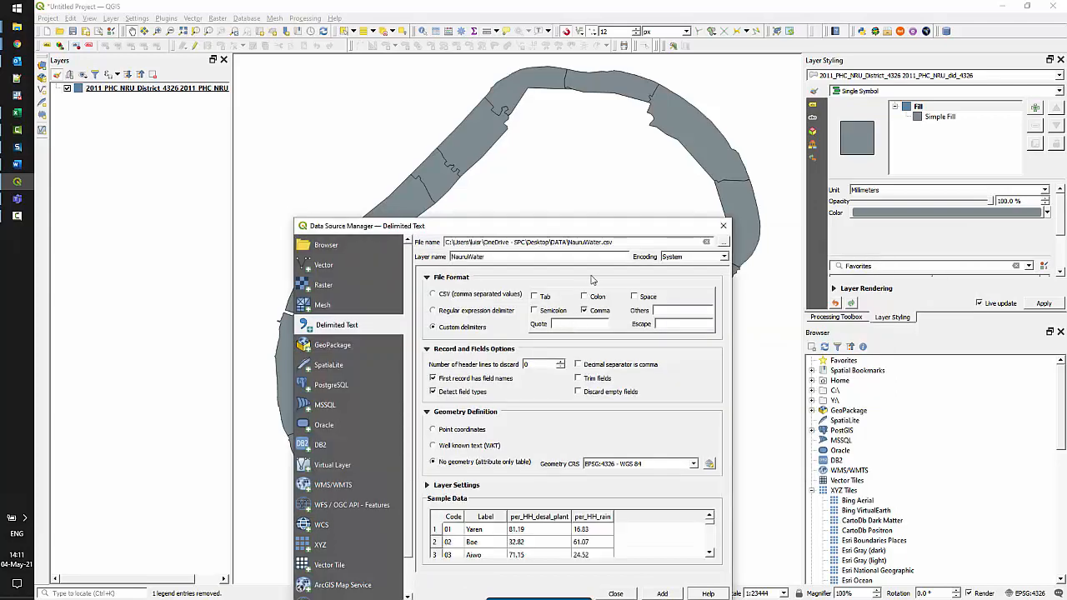
pyautogui.moveTo(614, 238); pyautogui.dragTo(580, 114)
pyautogui.scroll(-2, 569, 388)
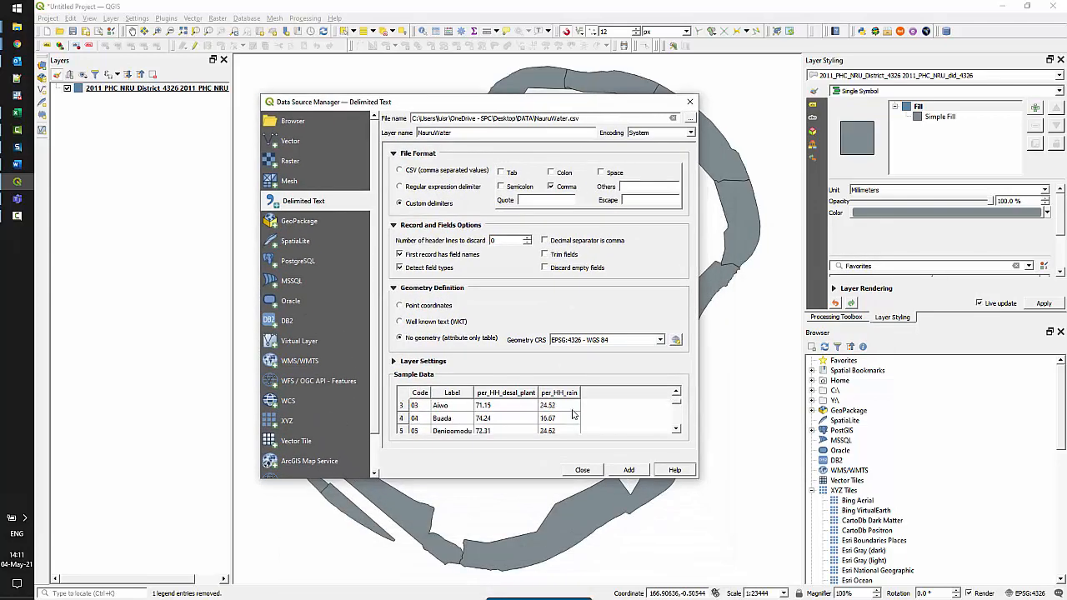
pyautogui.scroll(2, 573, 415)
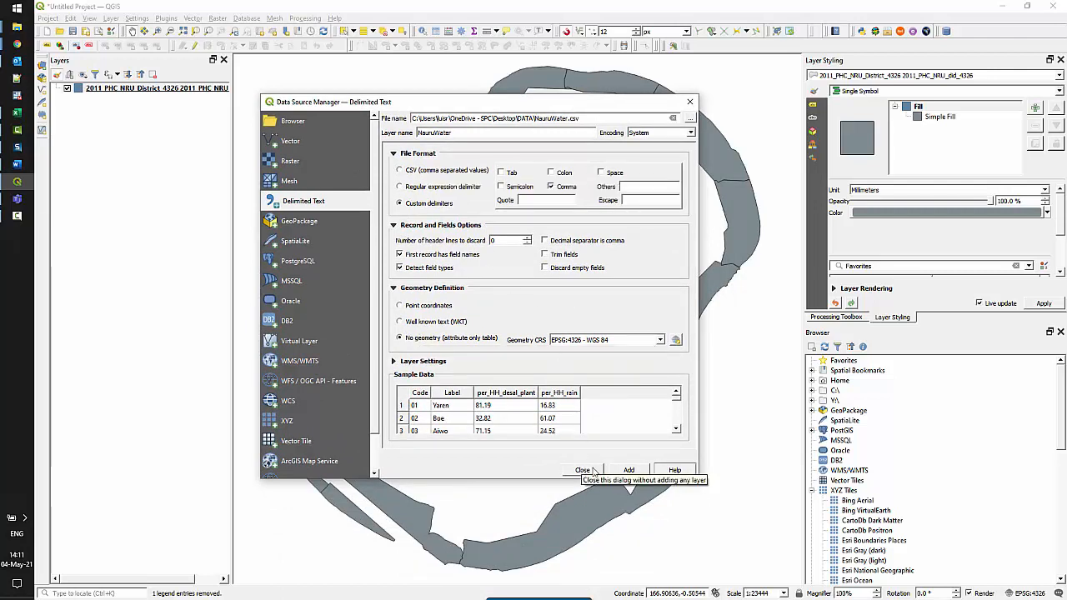
# Add NauruWater as a table layer and confirm its 15 rows in the attribute table
pyautogui.click(630, 471)
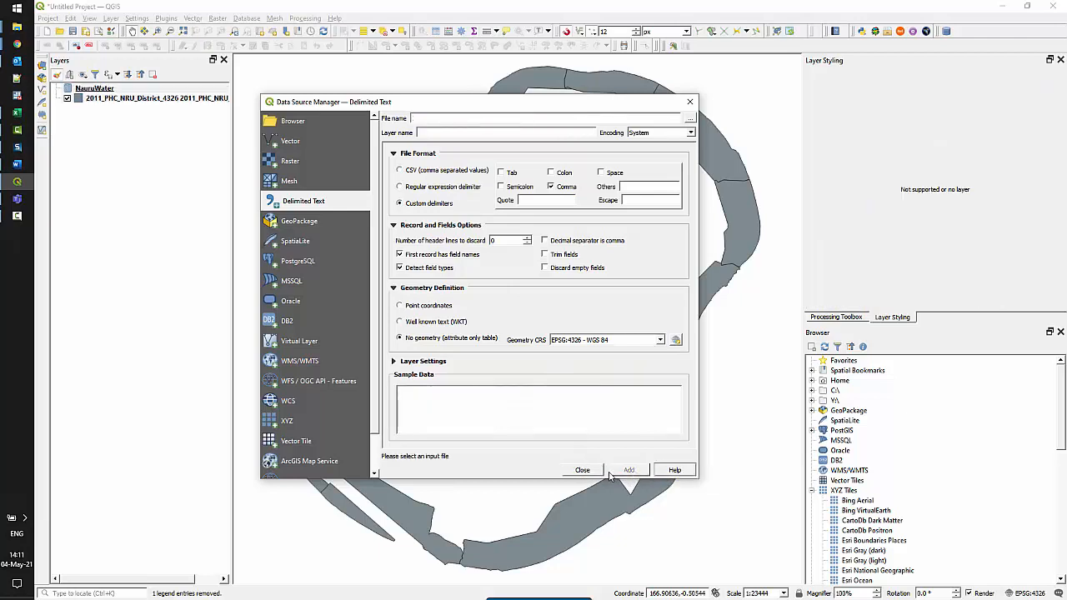
pyautogui.click(582, 470)
pyautogui.rightClick(104, 95)
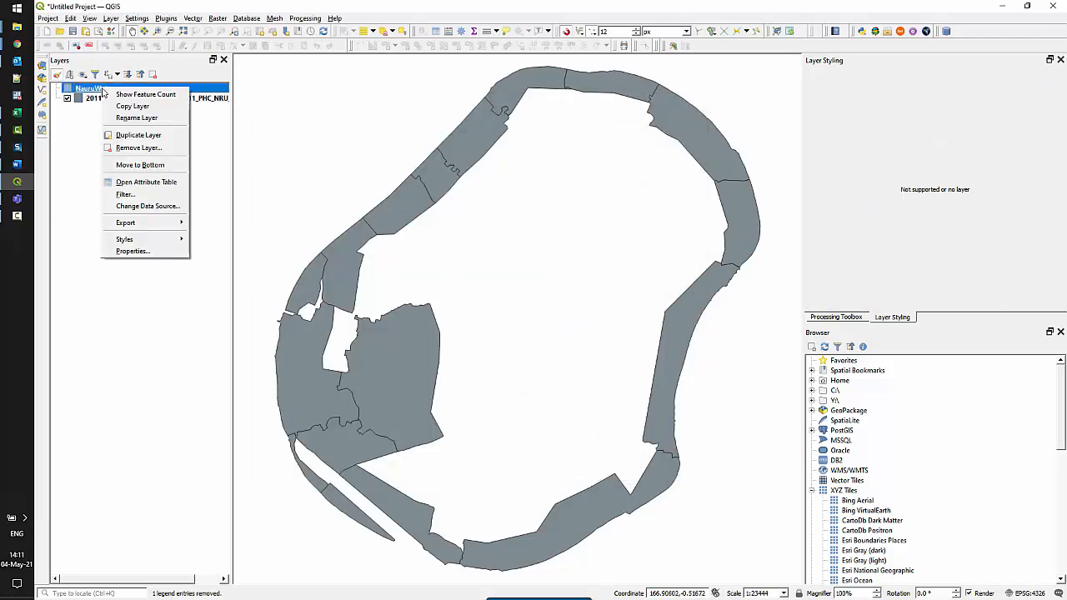
pyautogui.click(161, 182)
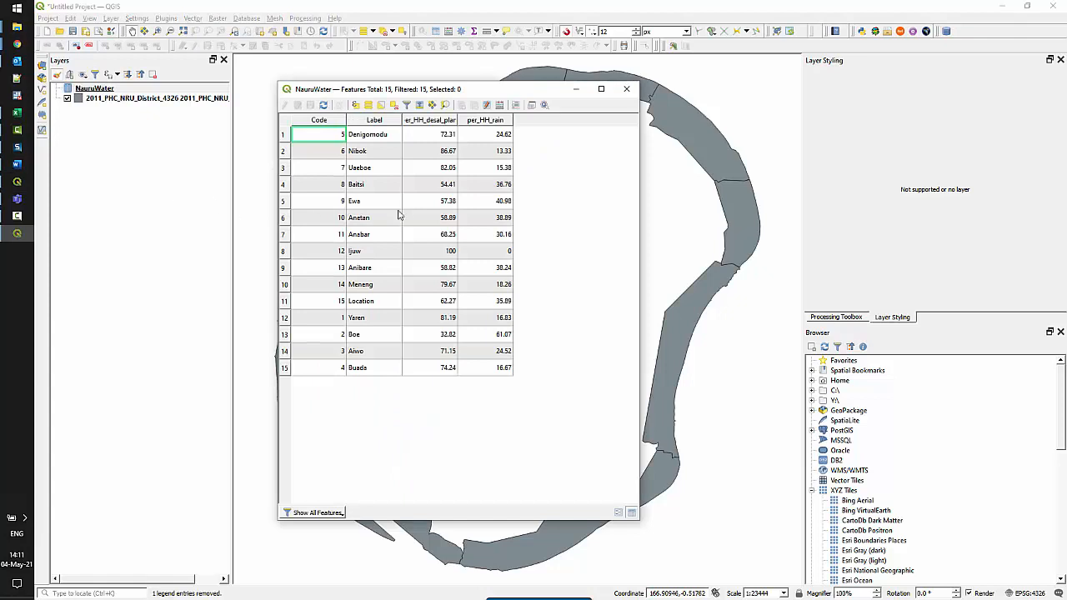
pyautogui.click(625, 91)
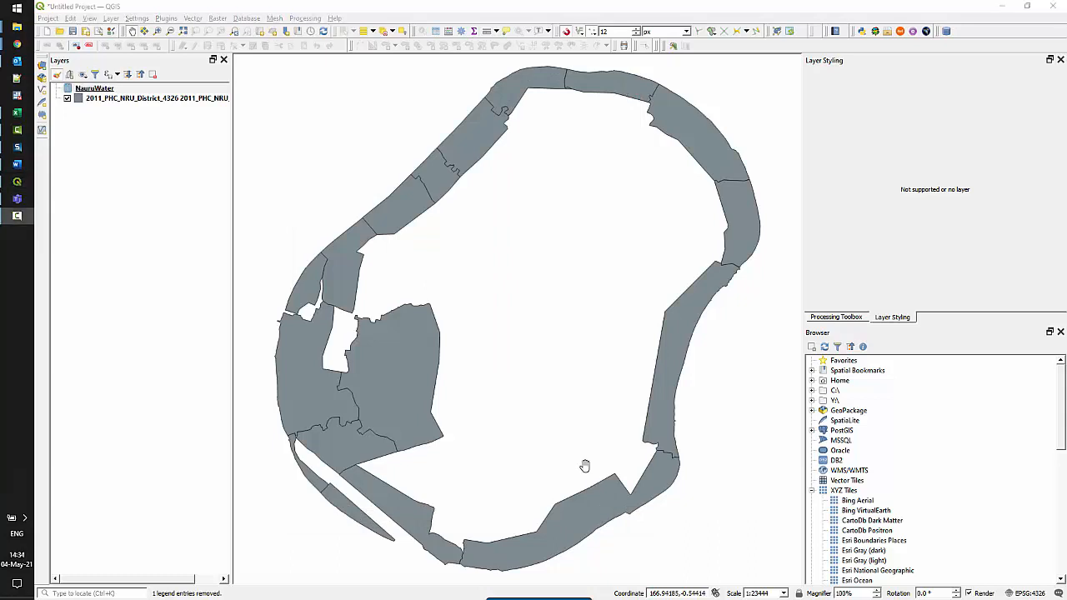
pyautogui.click(192, 99)
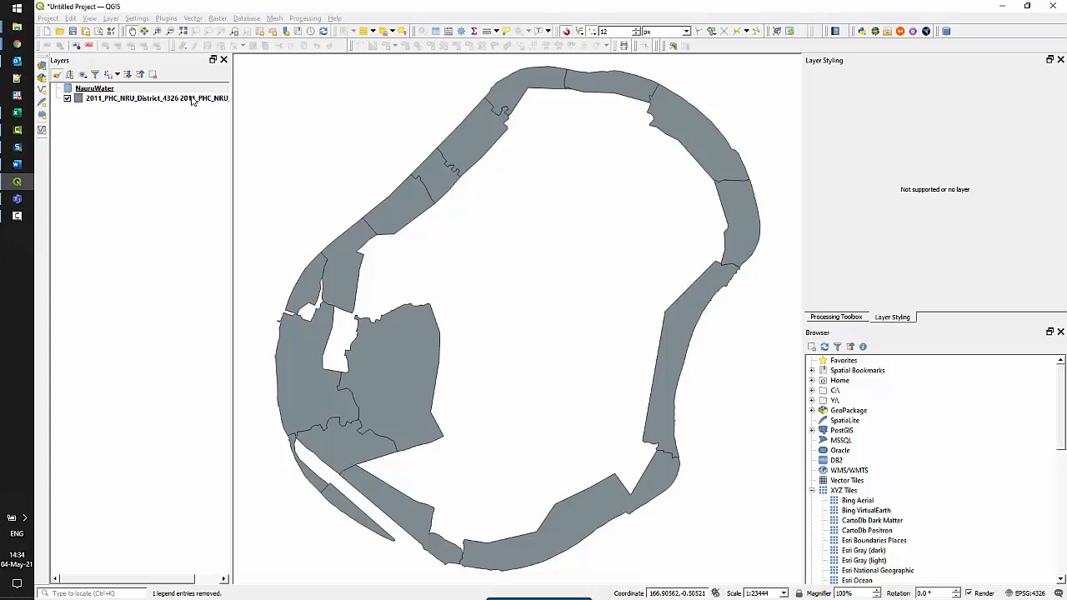
# In the district layer's Joins, add a NauruWater join matching Code to did
pyautogui.rightClick(191, 99)
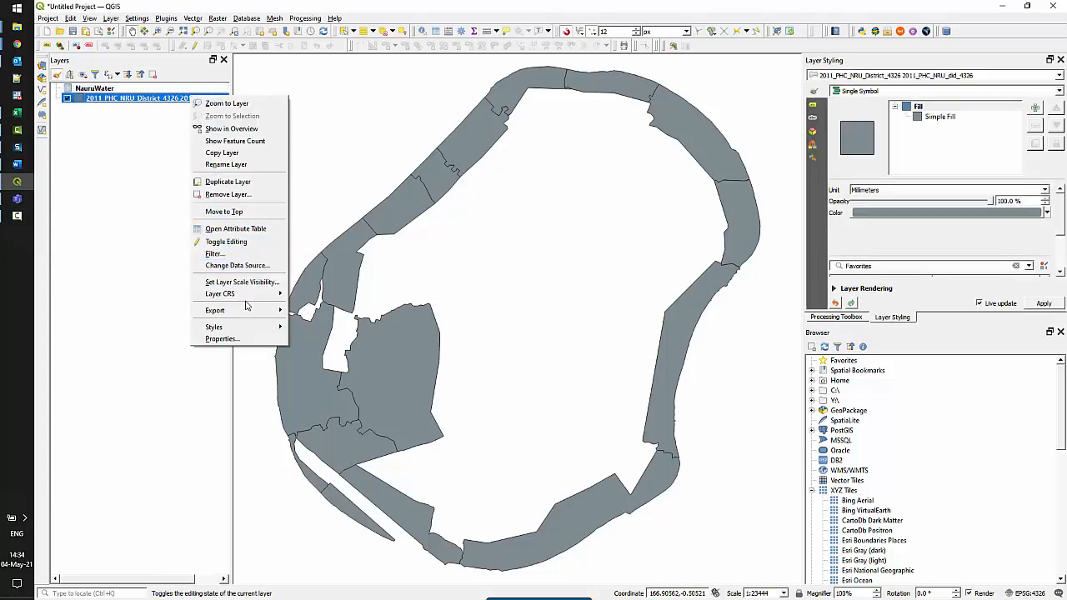
pyautogui.click(220, 338)
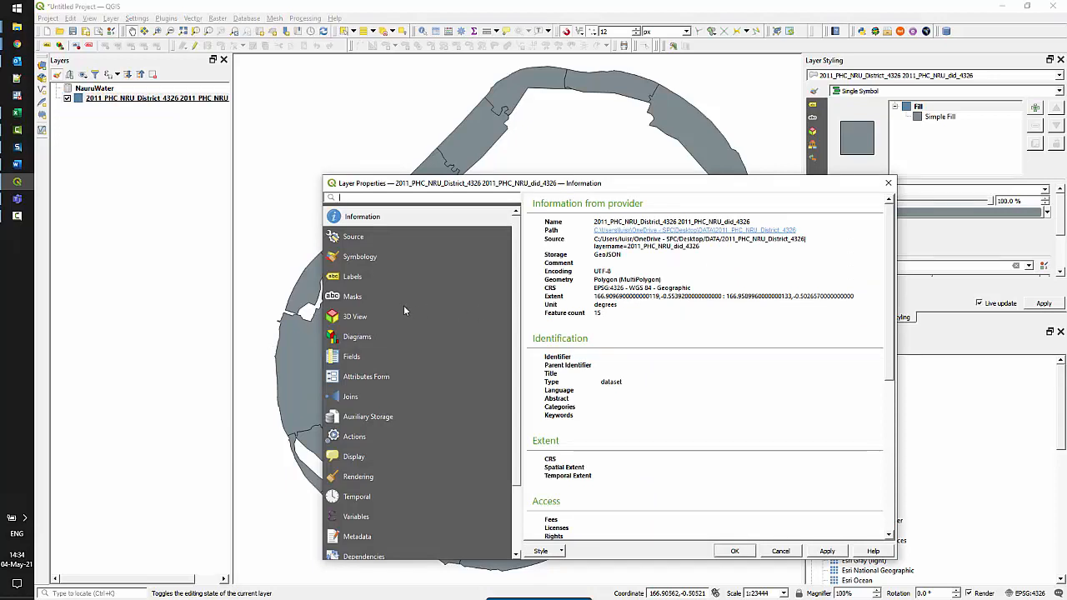
pyautogui.click(348, 398)
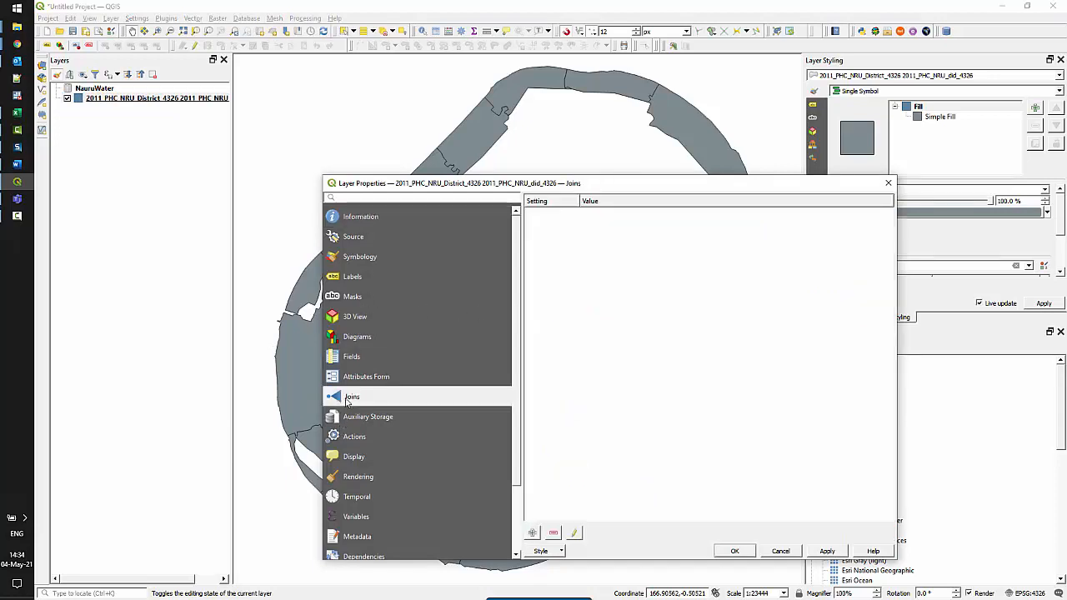
pyautogui.click(534, 533)
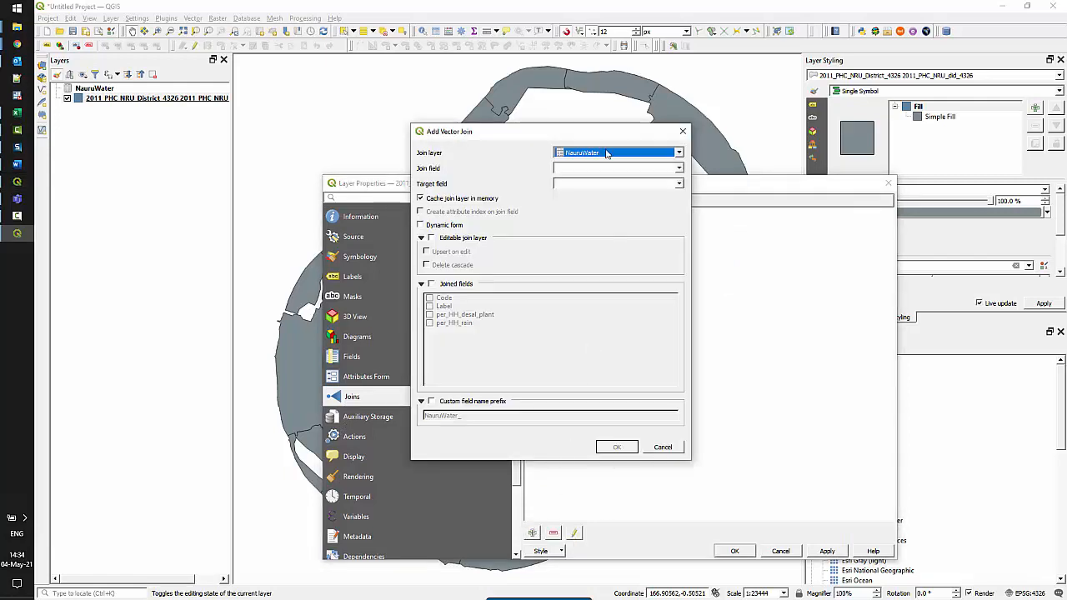
pyautogui.click(607, 153)
pyautogui.click(607, 153)
pyautogui.click(621, 170)
pyautogui.click(620, 183)
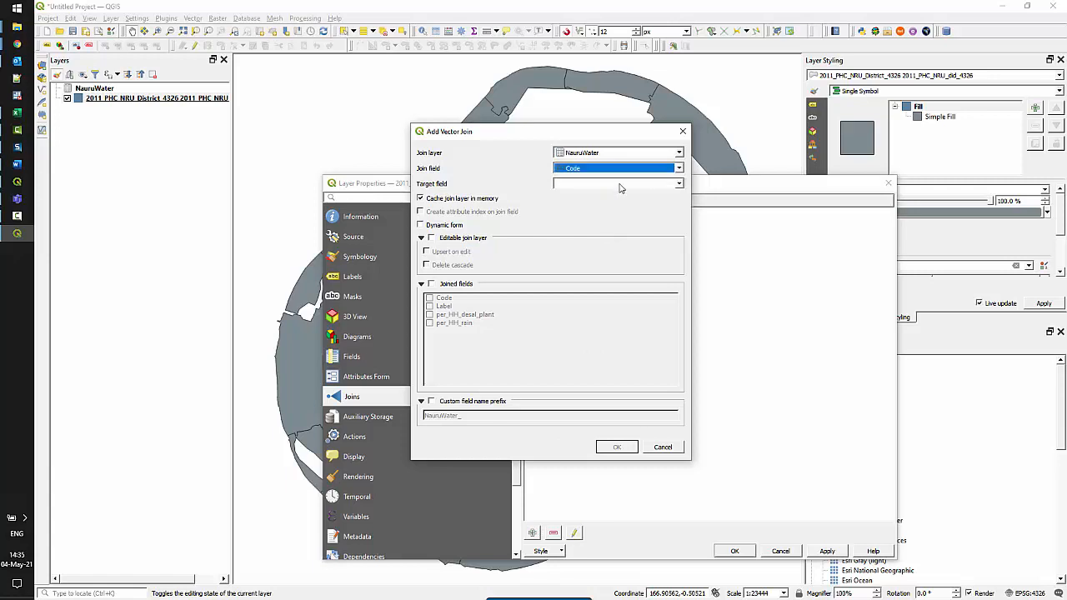
pyautogui.click(619, 185)
pyautogui.click(619, 201)
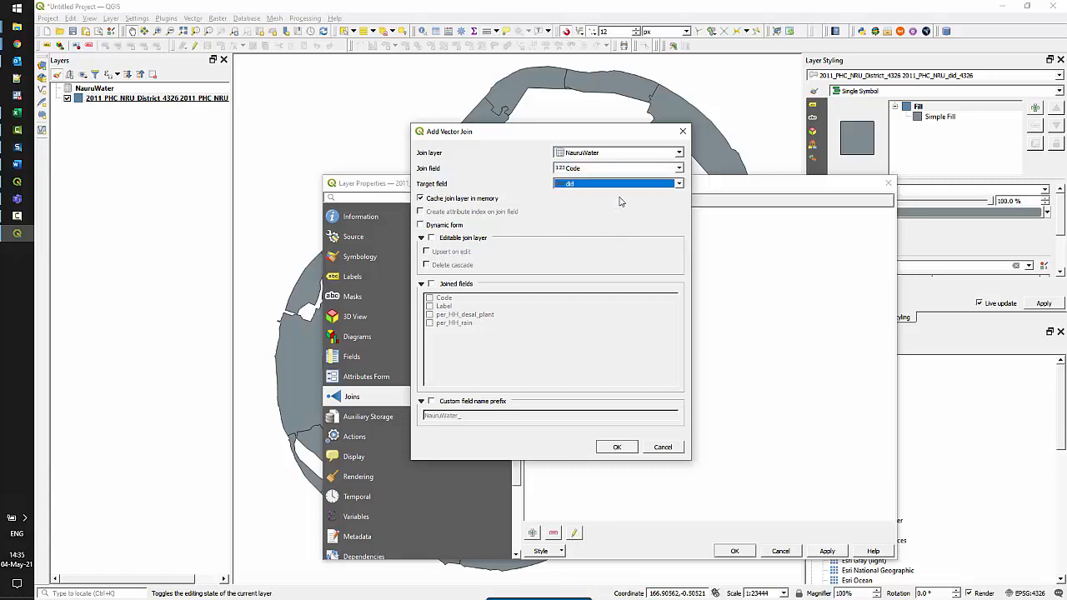
# Bring in per_HH_desal_plant and per_HH_rain with an empty prefix, then confirm the join
pyautogui.click(432, 284)
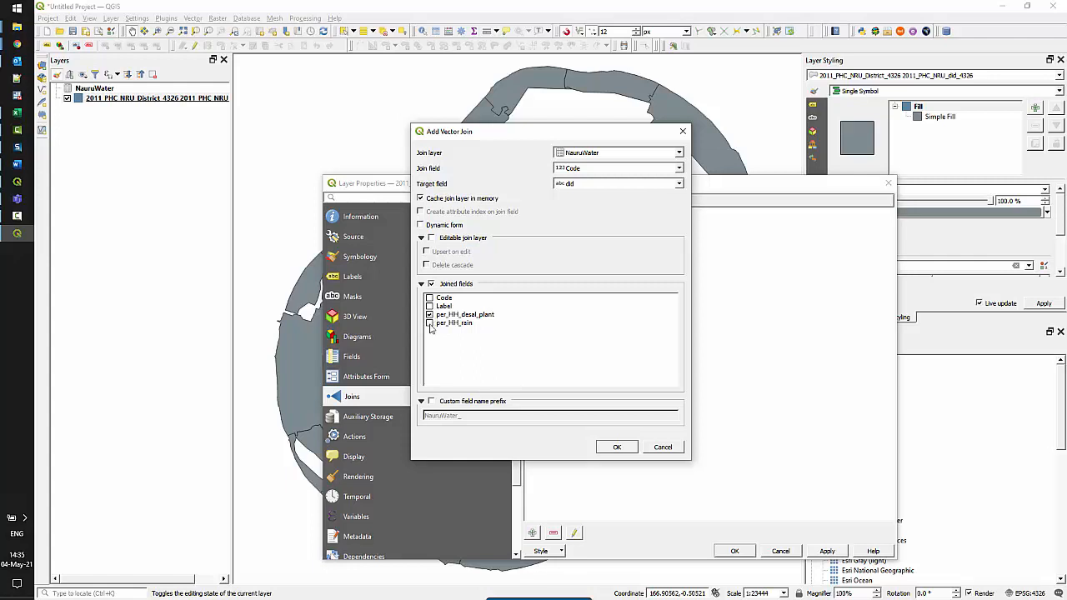
pyautogui.click(432, 402)
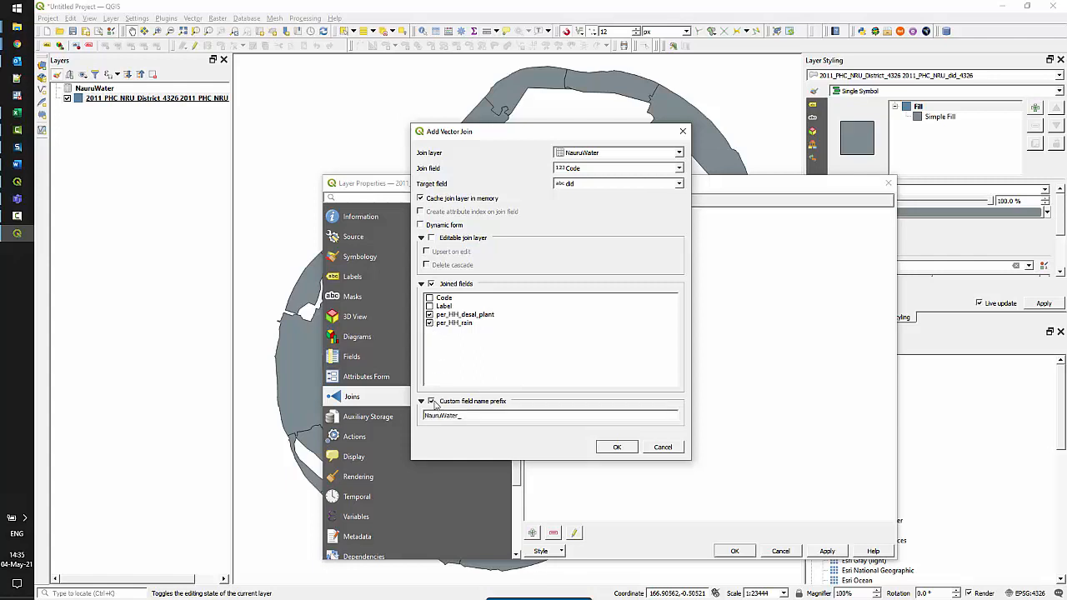
pyautogui.moveTo(473, 414); pyautogui.dragTo(416, 412)
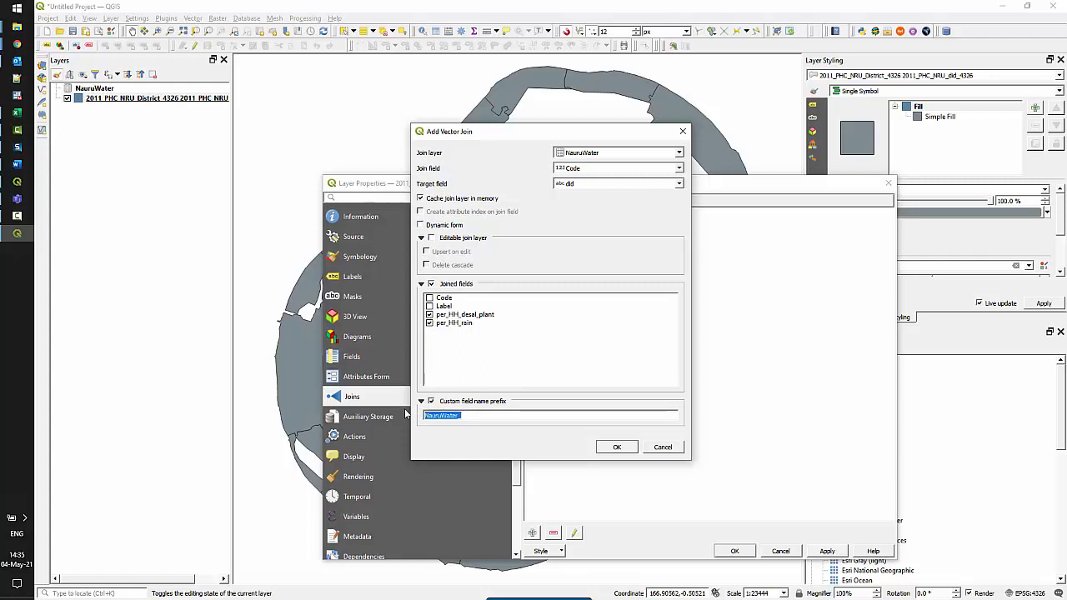
pyautogui.press('BackSpace')
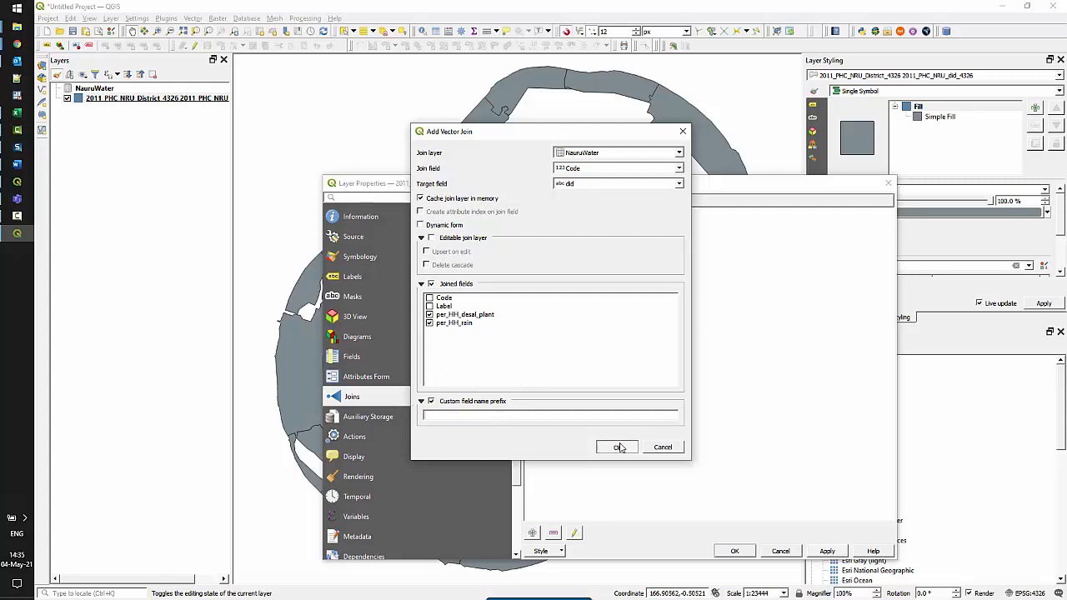
pyautogui.click(618, 447)
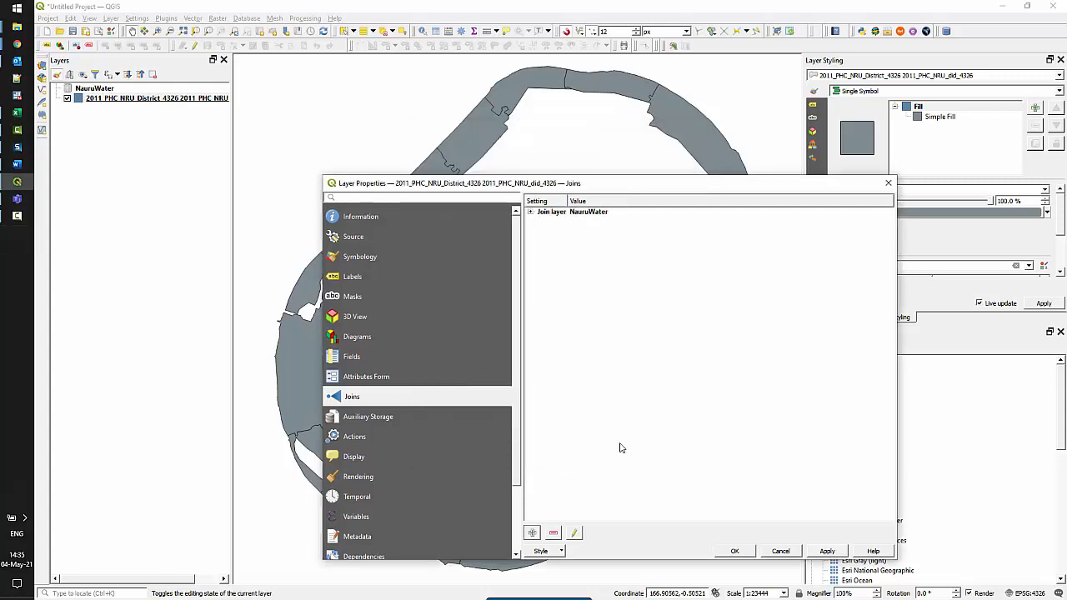
pyautogui.click(734, 552)
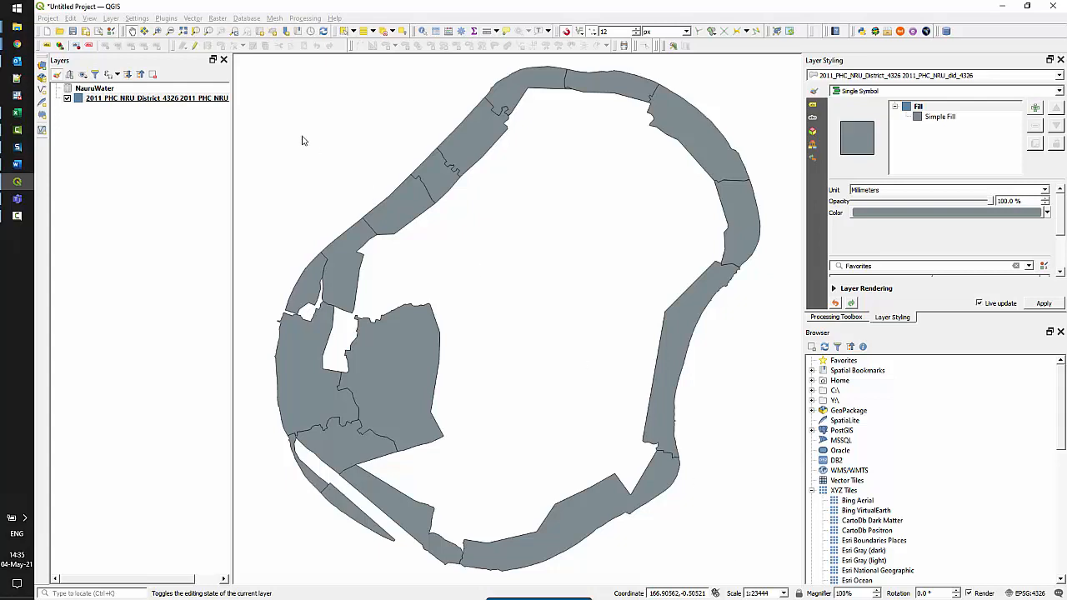
# Review the joined per_HH_rain values in the district attribute table, then open the layer's properties
pyautogui.click(202, 100)
pyautogui.rightClick(202, 100)
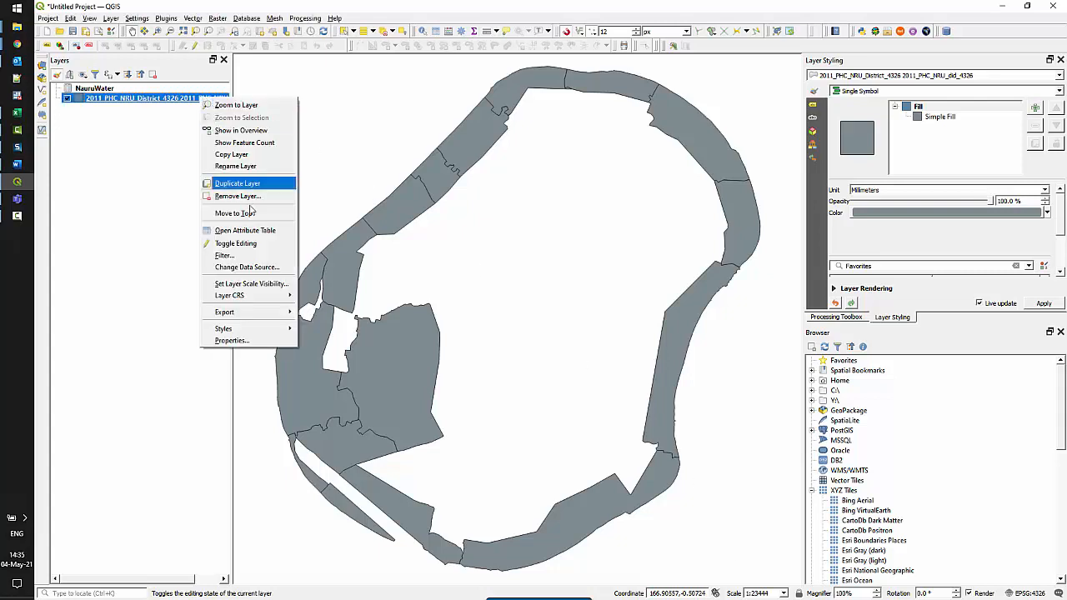
pyautogui.click(249, 237)
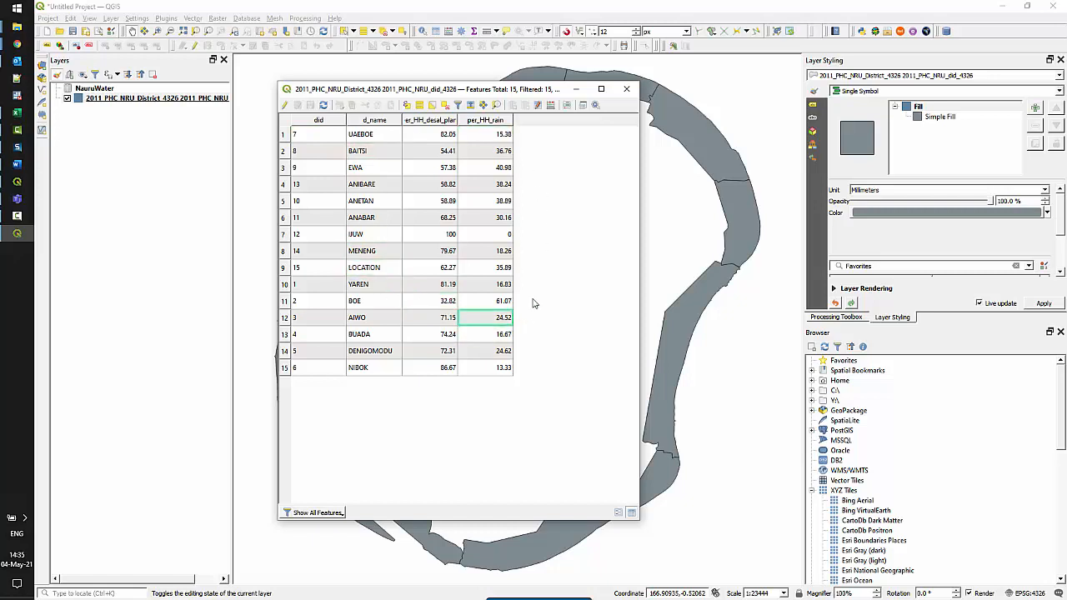
pyautogui.click(511, 202)
pyautogui.press('Escape')
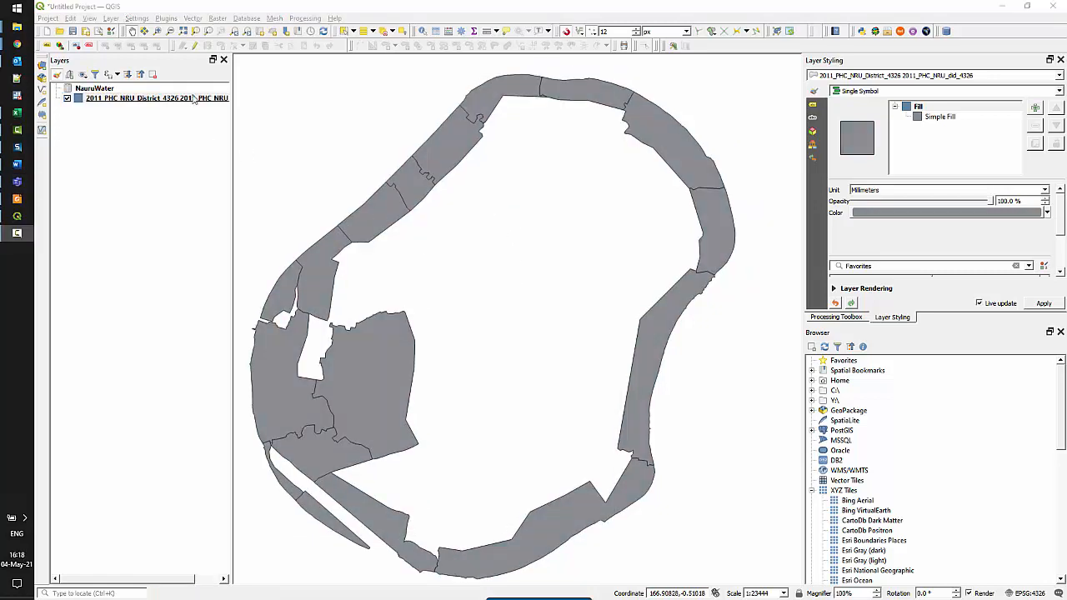
pyautogui.rightClick(198, 100)
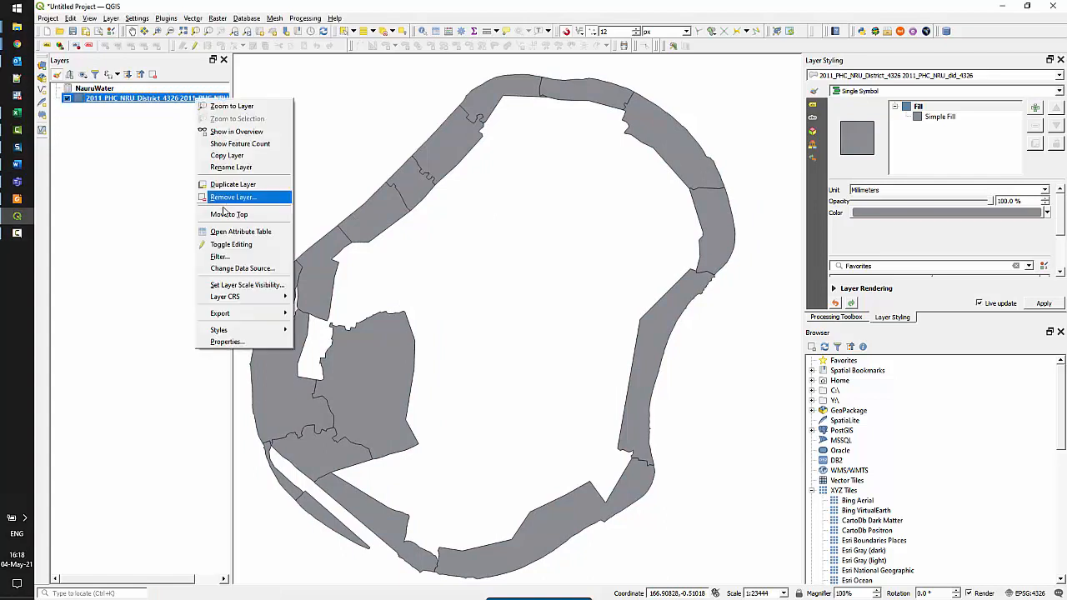
pyautogui.click(225, 341)
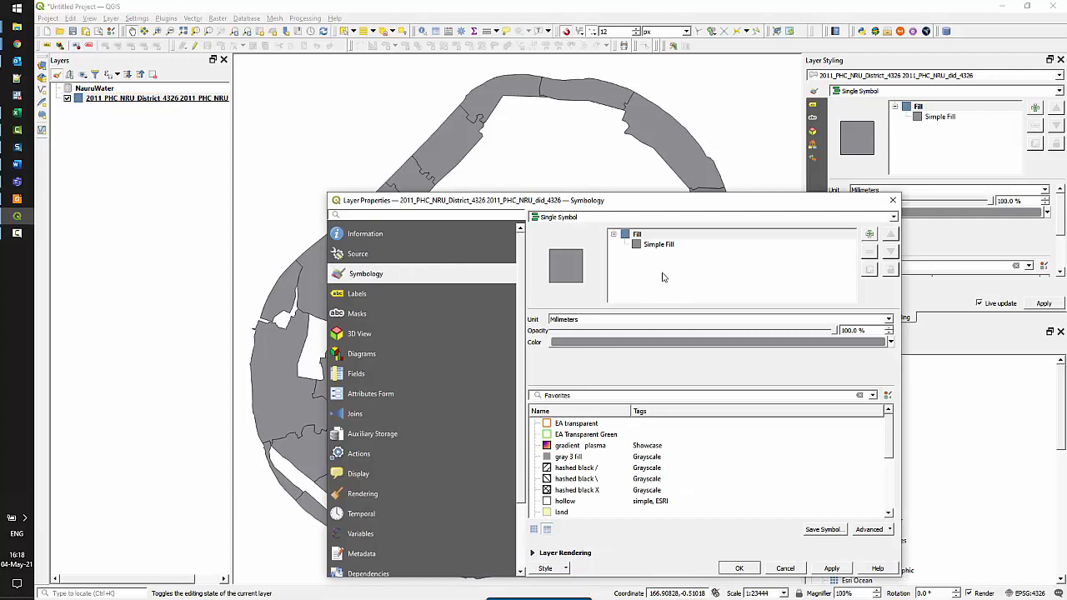
# Style districts as Graduated on per_HH_desal_plant with the Blues ramp, five classes from 32.8 to 100
pyautogui.click(629, 219)
pyautogui.click(627, 255)
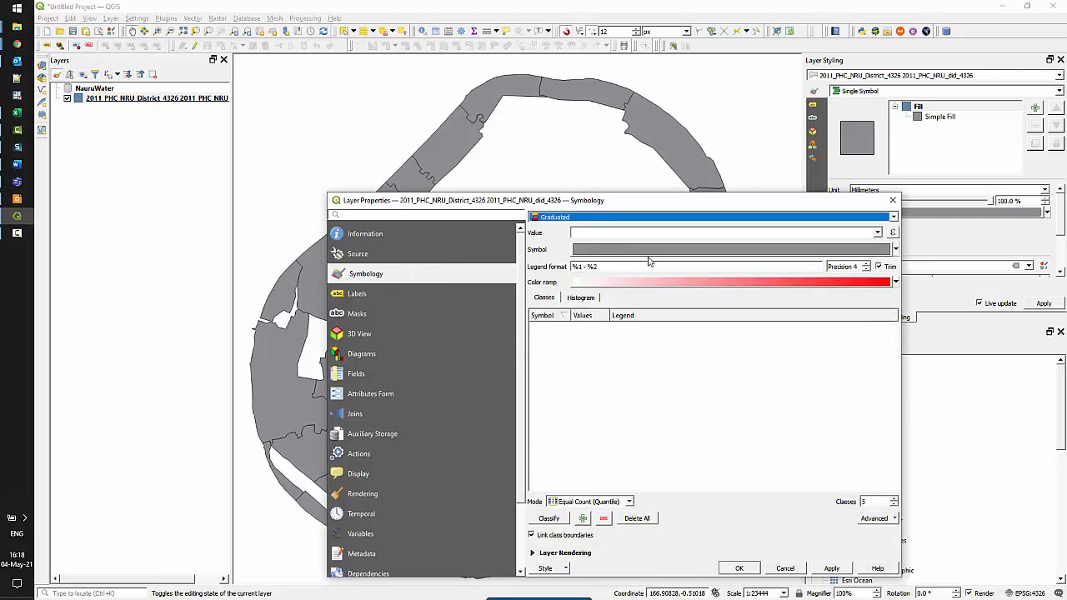
pyautogui.click(878, 233)
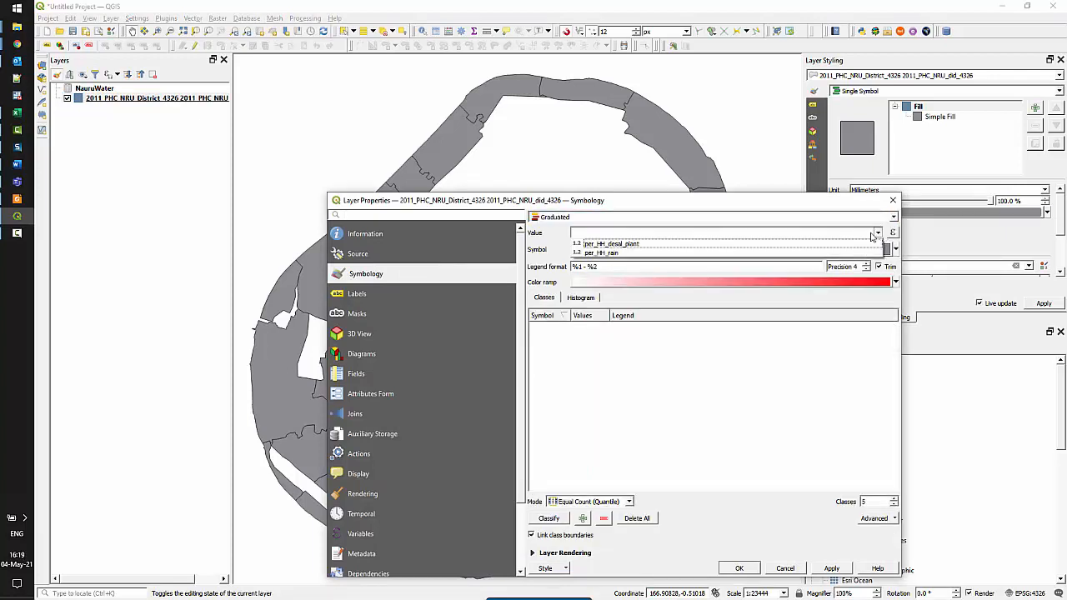
pyautogui.click(809, 245)
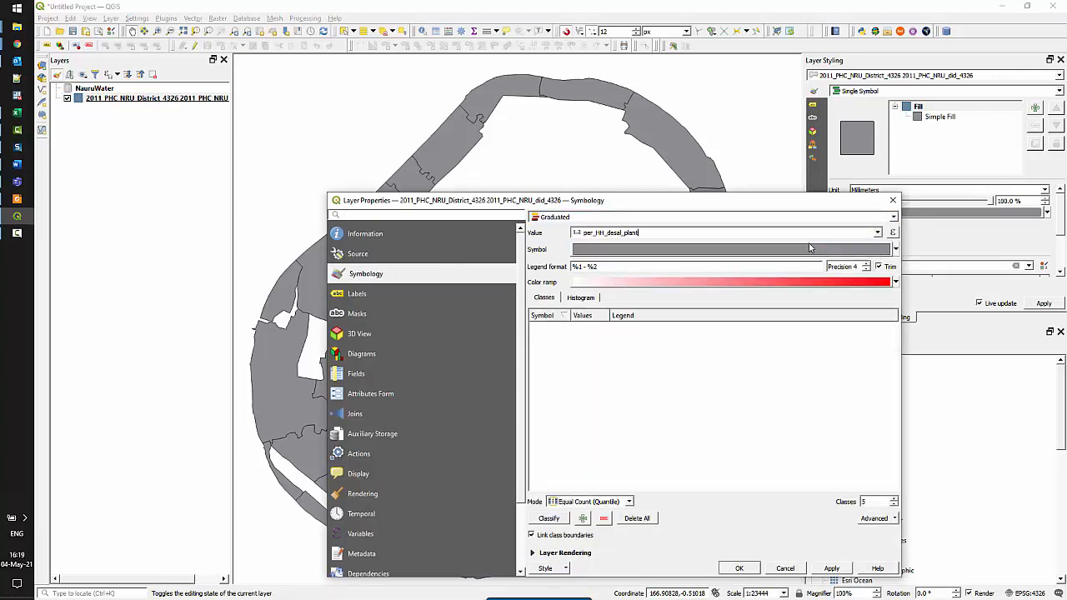
pyautogui.click(896, 282)
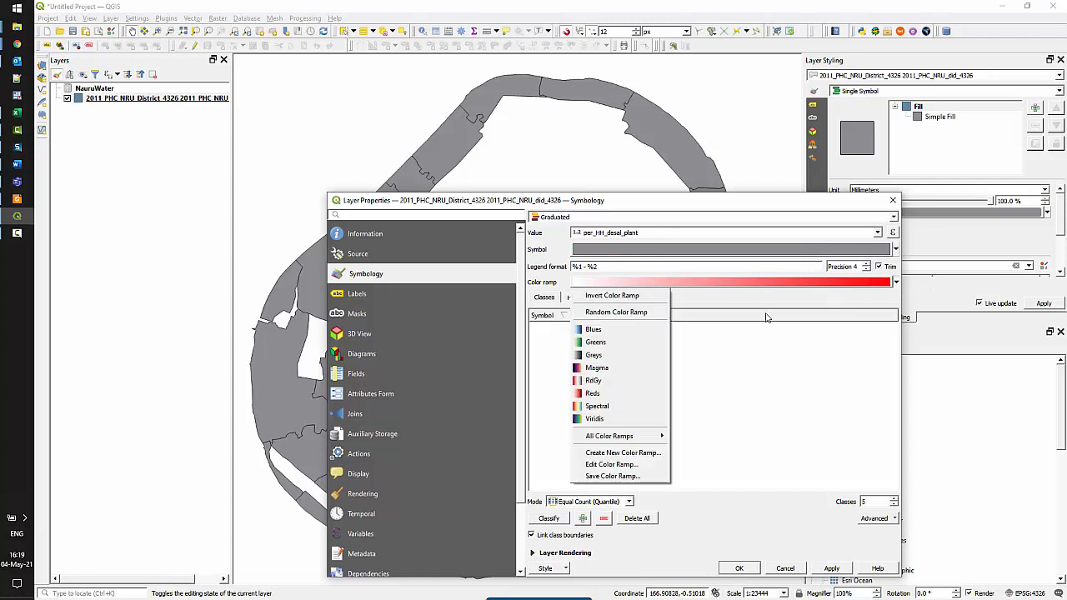
pyautogui.click(616, 332)
pyautogui.click(557, 520)
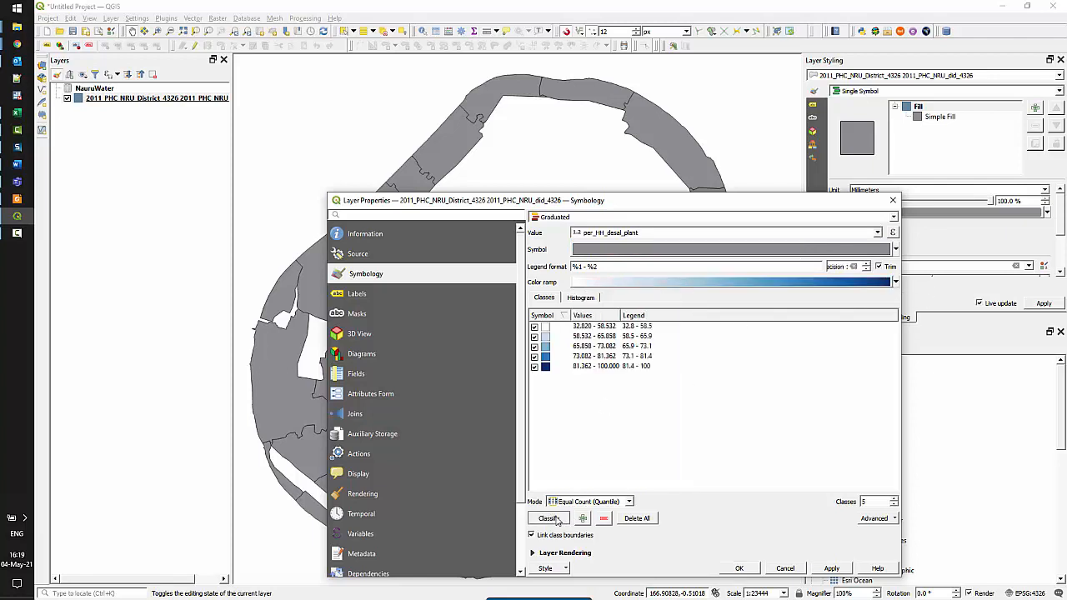
pyautogui.click(754, 569)
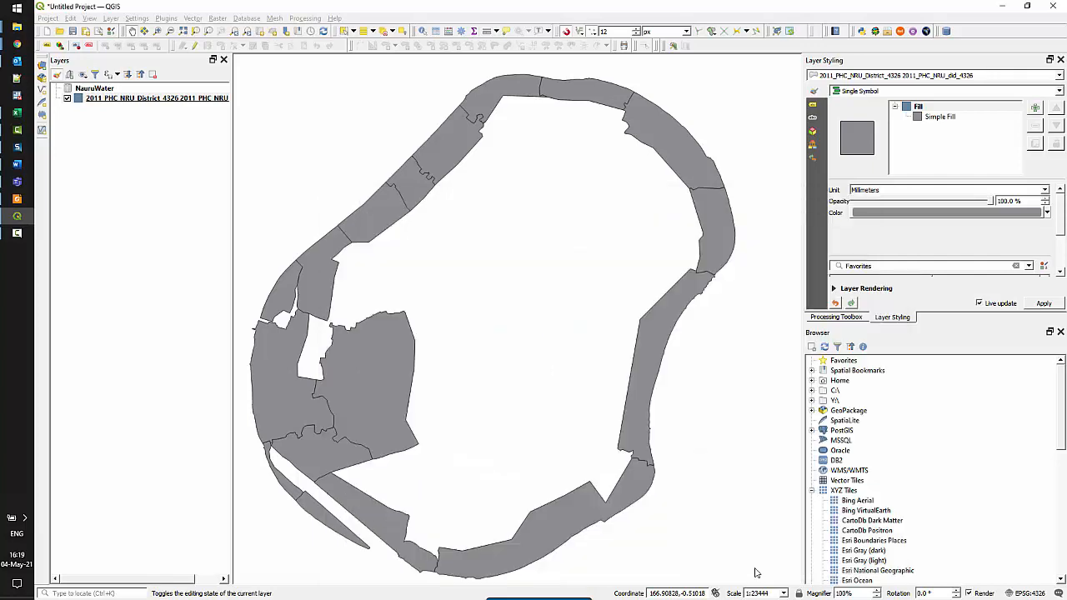
pyautogui.moveTo(733, 548); pyautogui.dragTo(733, 506)
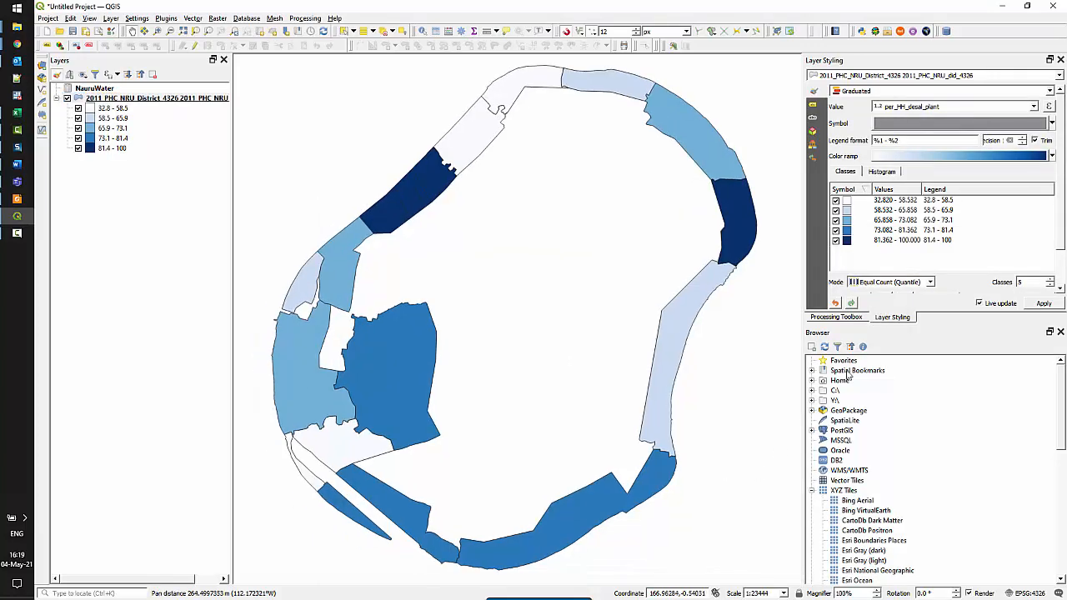
# Add Single Labels from d_name to the districts with a 1 mm white text buffer
pyautogui.click(816, 107)
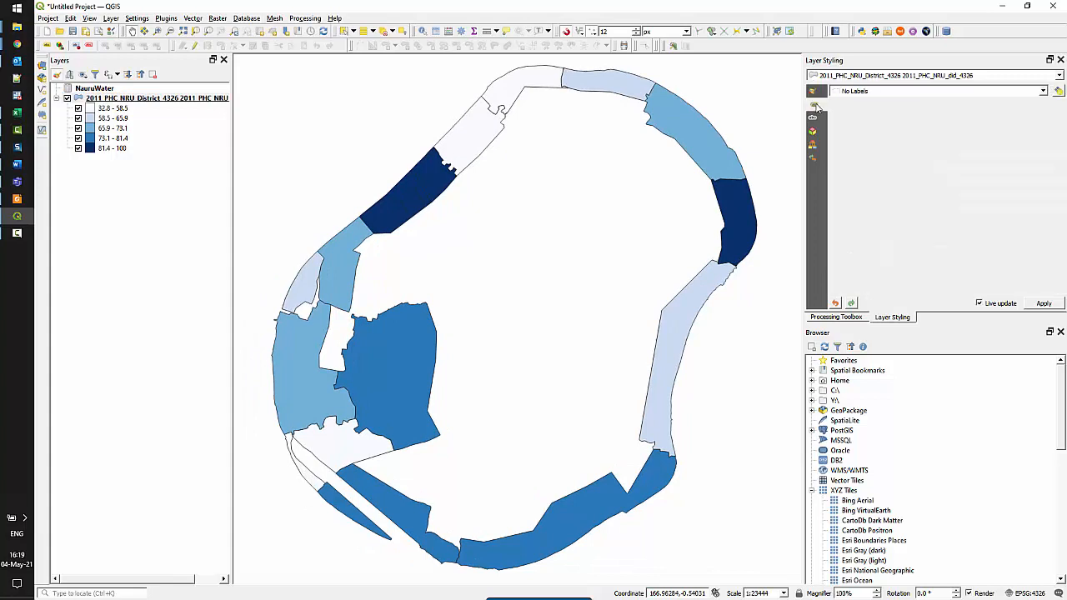
pyautogui.click(859, 91)
pyautogui.click(872, 113)
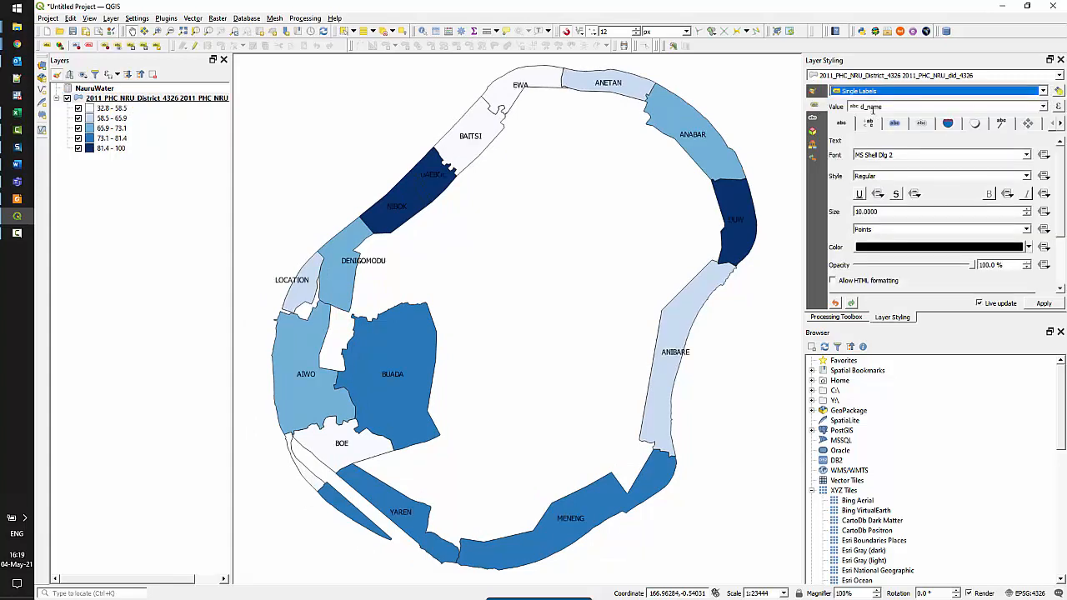
pyautogui.click(918, 125)
pyautogui.click(896, 125)
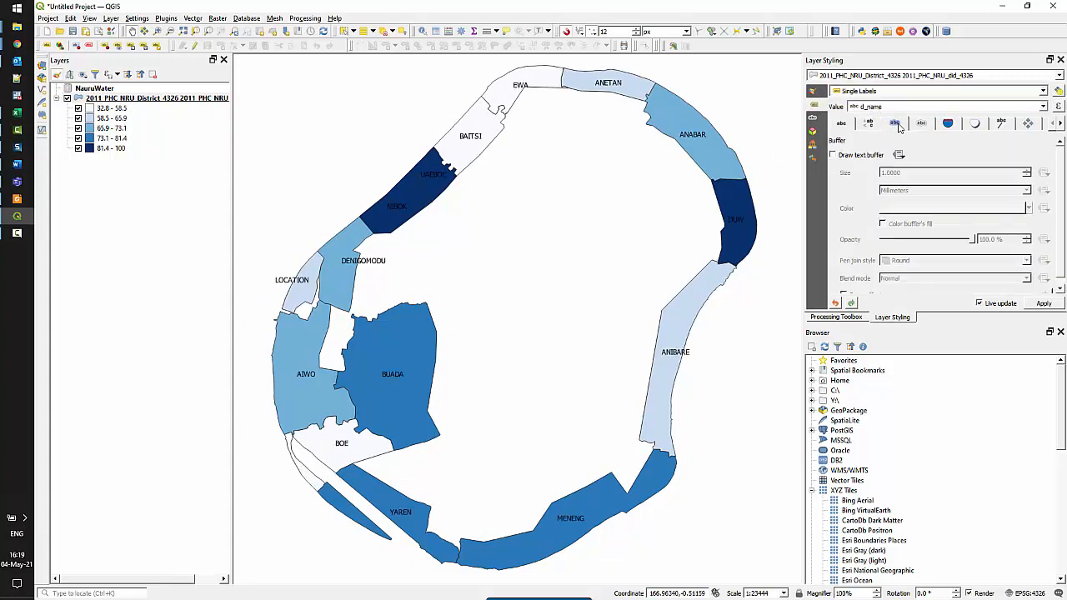
pyautogui.click(833, 155)
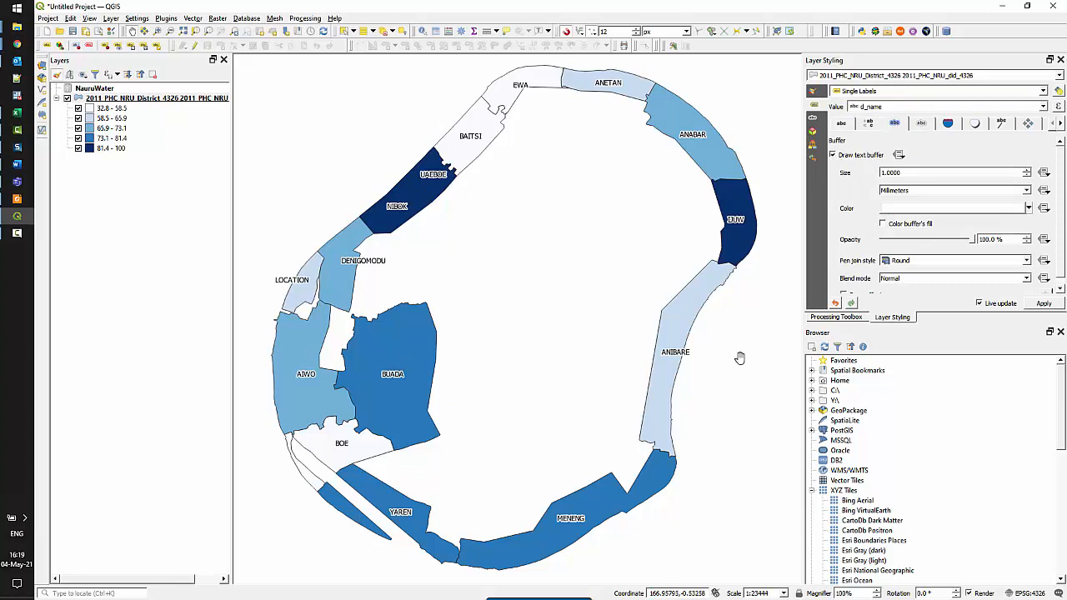
# Add the Bing Aerial XYZ basemap and place it beneath the Nauru district layer
pyautogui.doubleClick(857, 500)
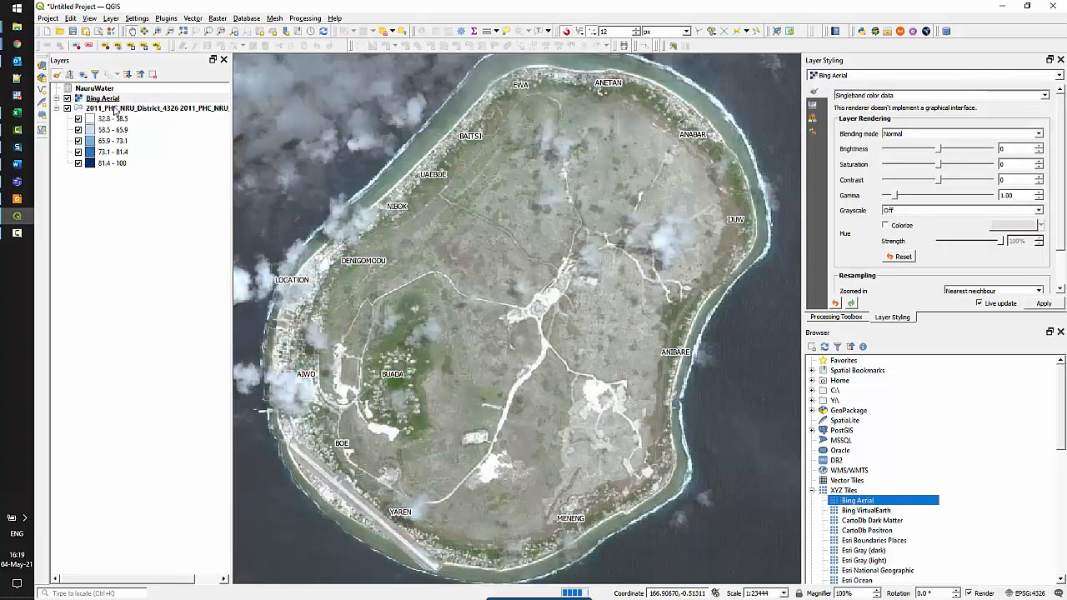
pyautogui.moveTo(113, 98)
pyautogui.mouseDown()
pyautogui.moveTo(140, 97)
pyautogui.moveTo(132, 187)
pyautogui.mouseUp()
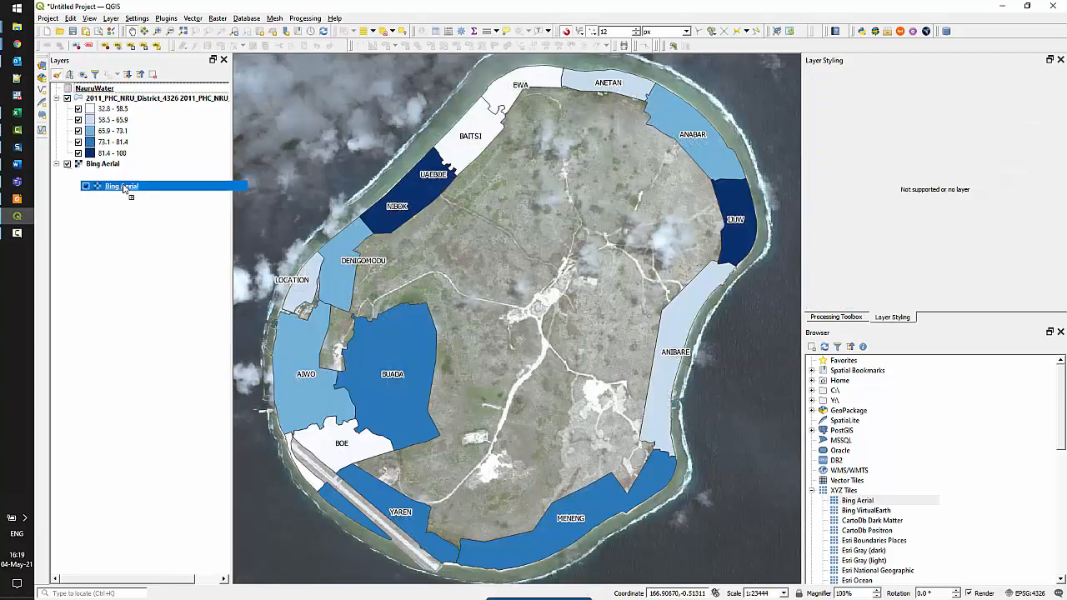
pyautogui.click(116, 102)
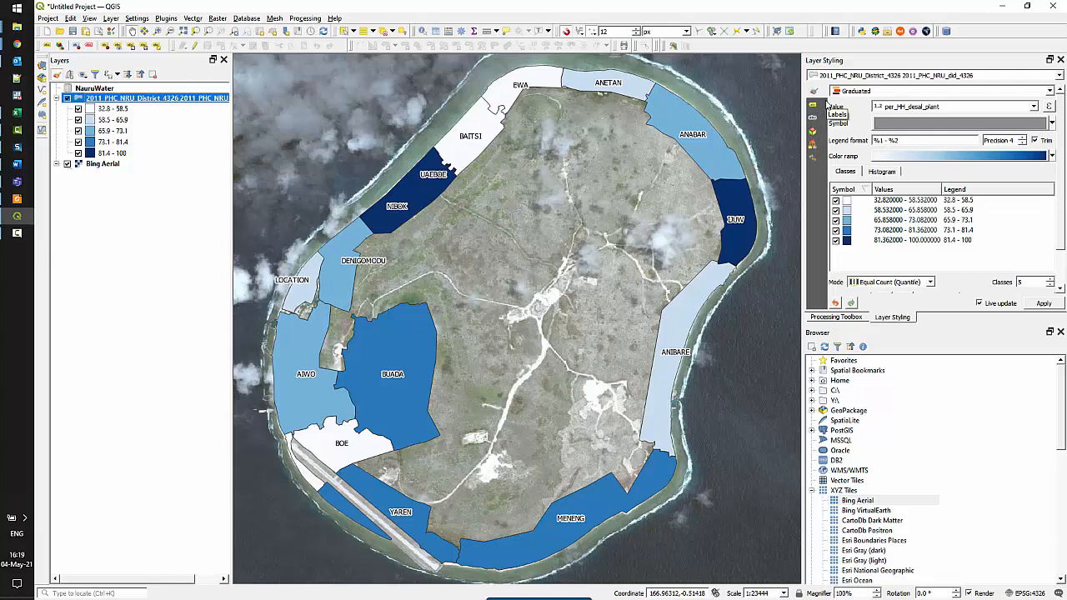
pyautogui.moveTo(1060, 175); pyautogui.dragTo(1060, 223)
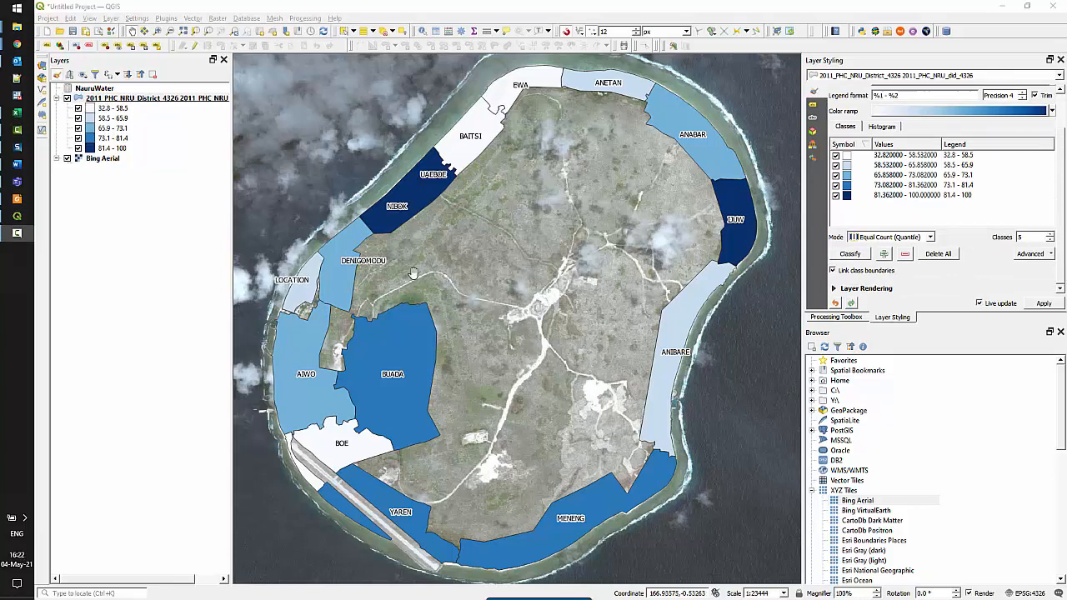
# Lower the district symbol opacity so the Bing Aerial imagery shows through the blue classes
pyautogui.click(180, 100)
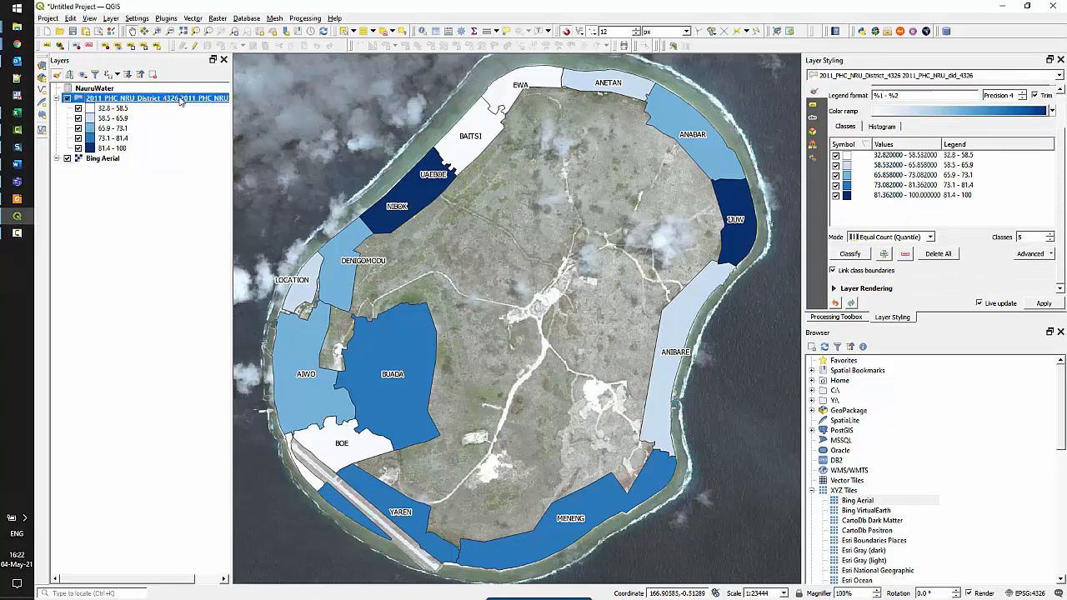
pyautogui.doubleClick(180, 100)
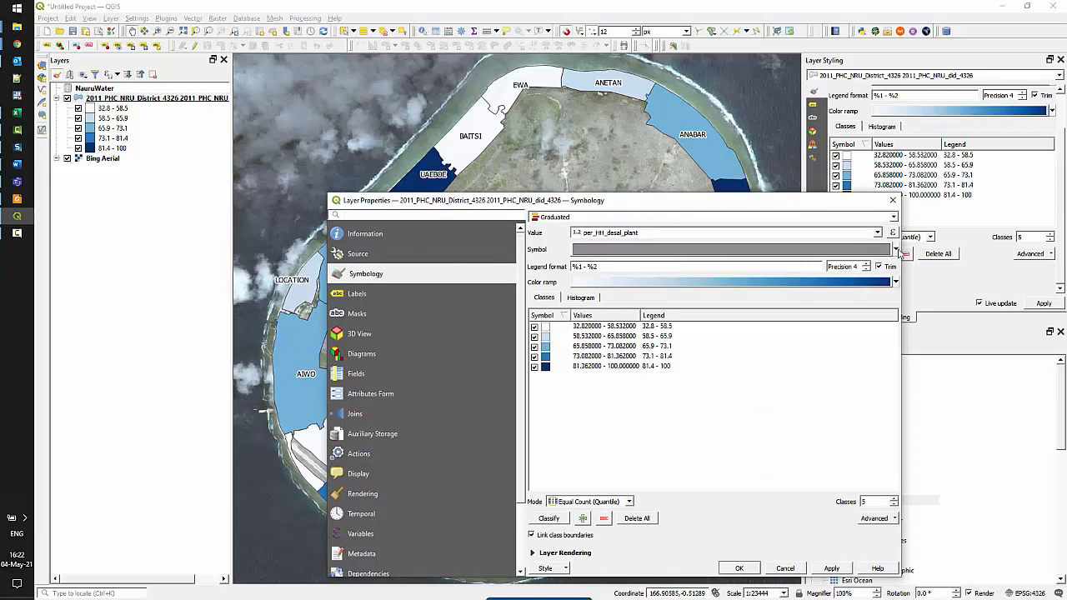
pyautogui.click(897, 249)
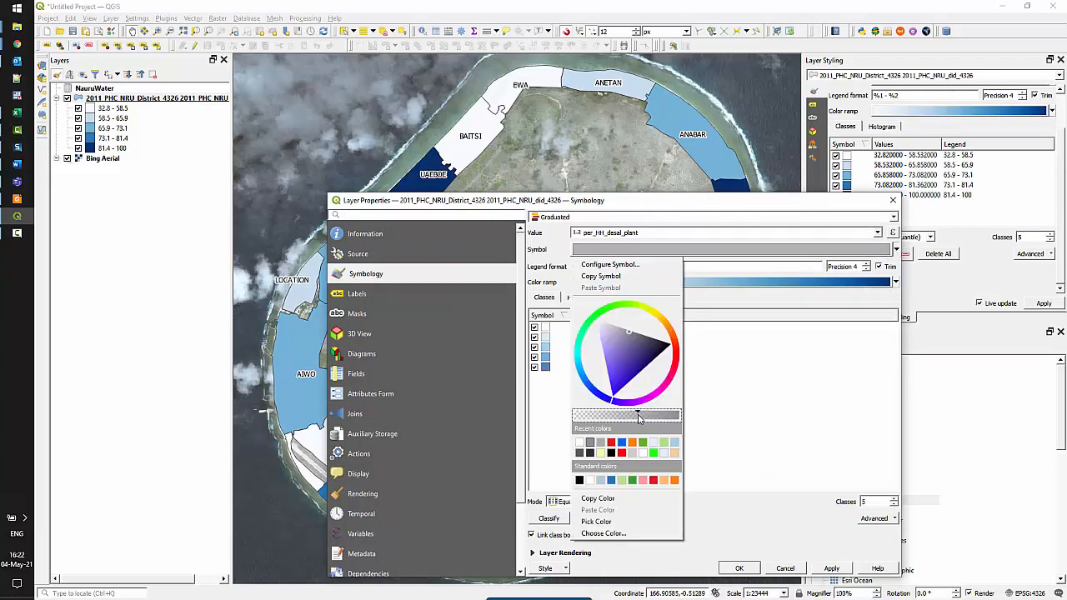
pyautogui.click(738, 568)
pyautogui.click(738, 568)
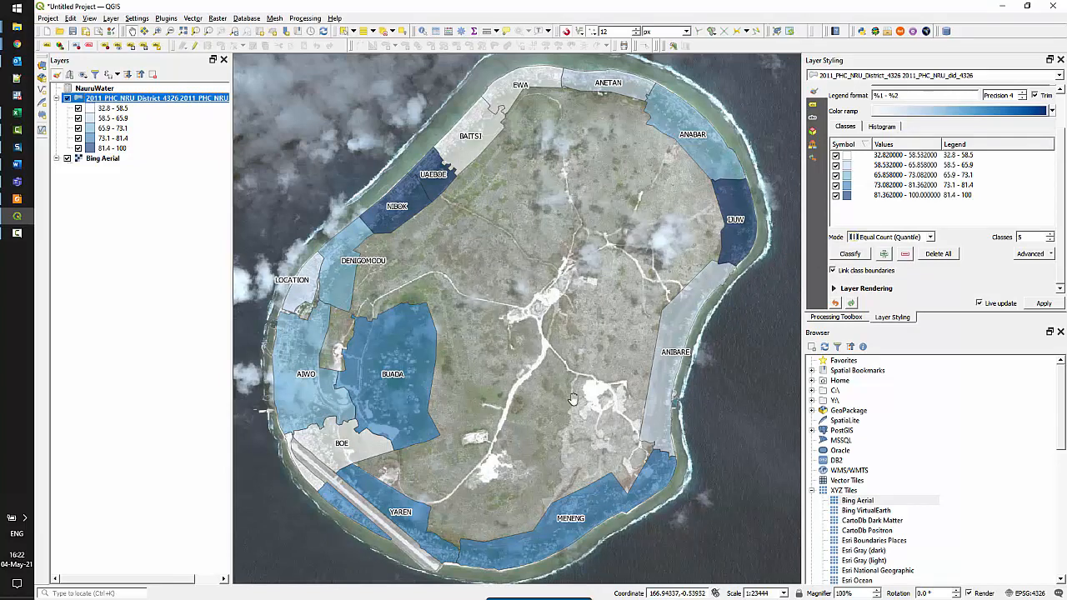
pyautogui.scroll(1, 333, 402)
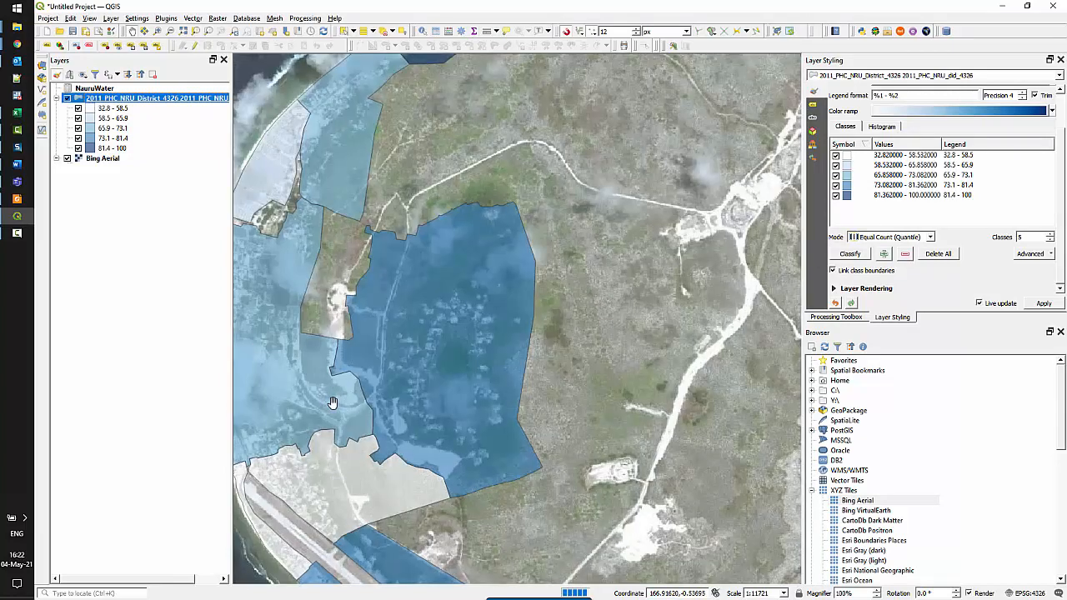
pyautogui.scroll(-1, 331, 399)
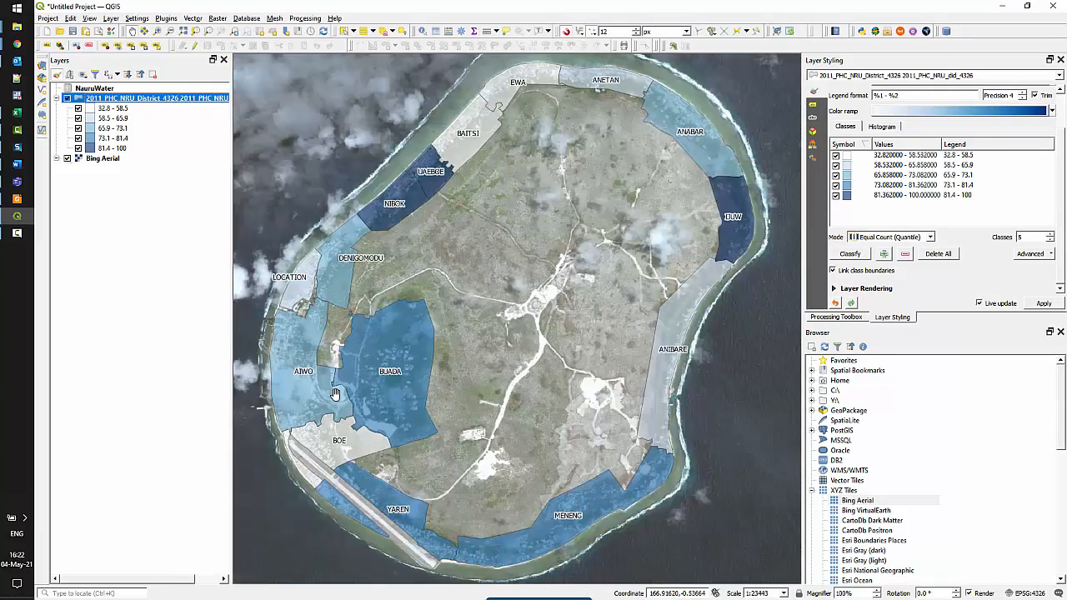